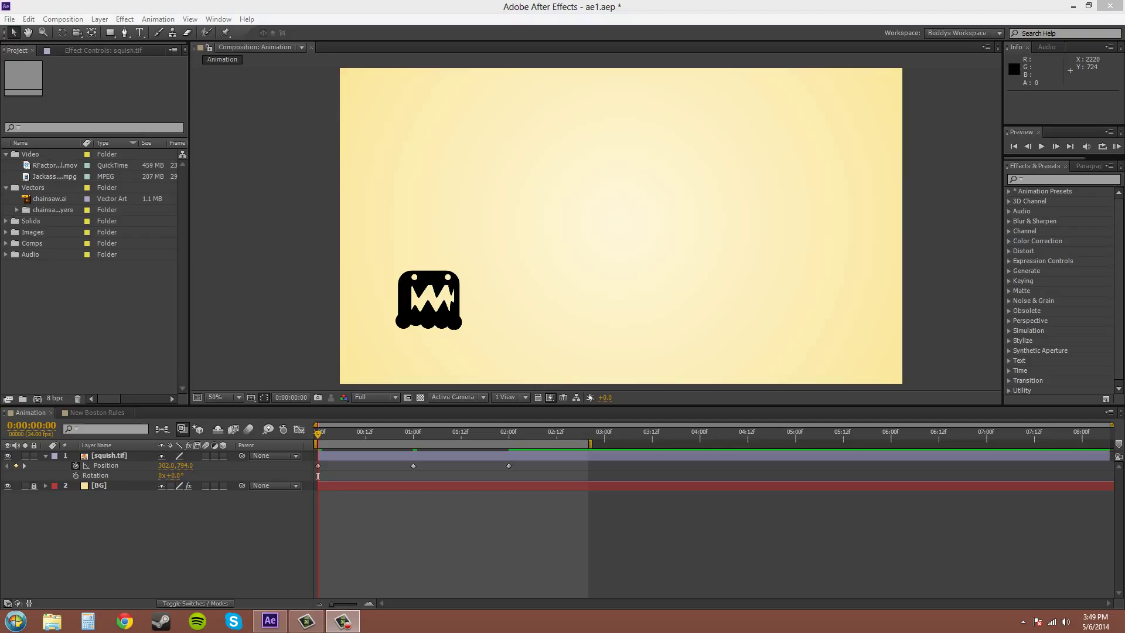
# Step: Select the squish.tif monster layer and scrub 20 frames in to inspect its motion path
pyautogui.click(466, 295)
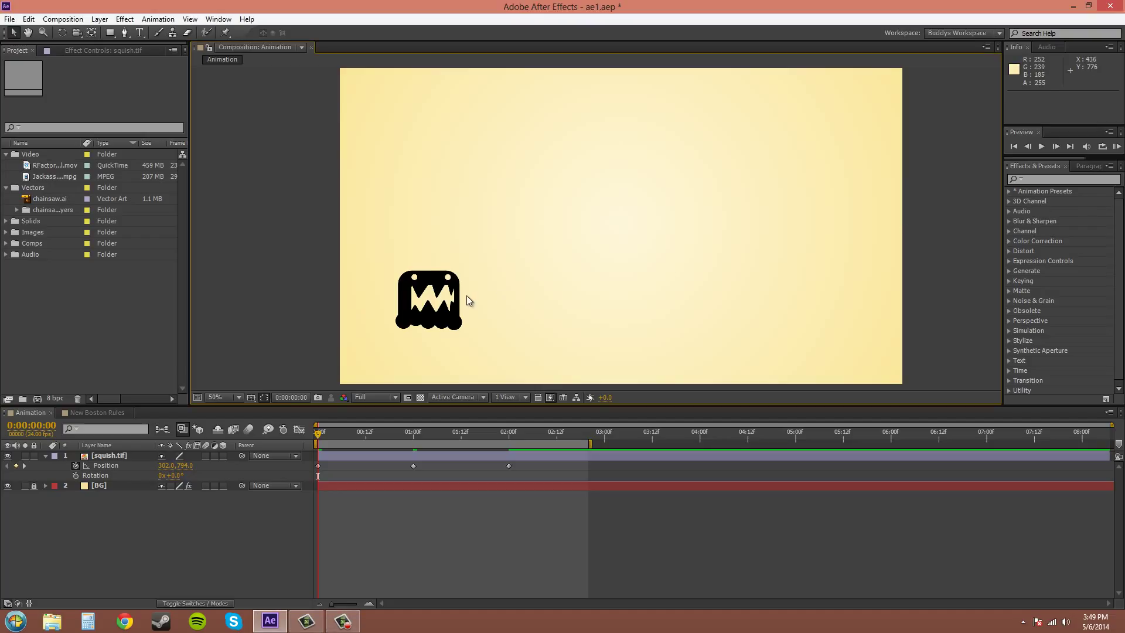
pyautogui.click(466, 295)
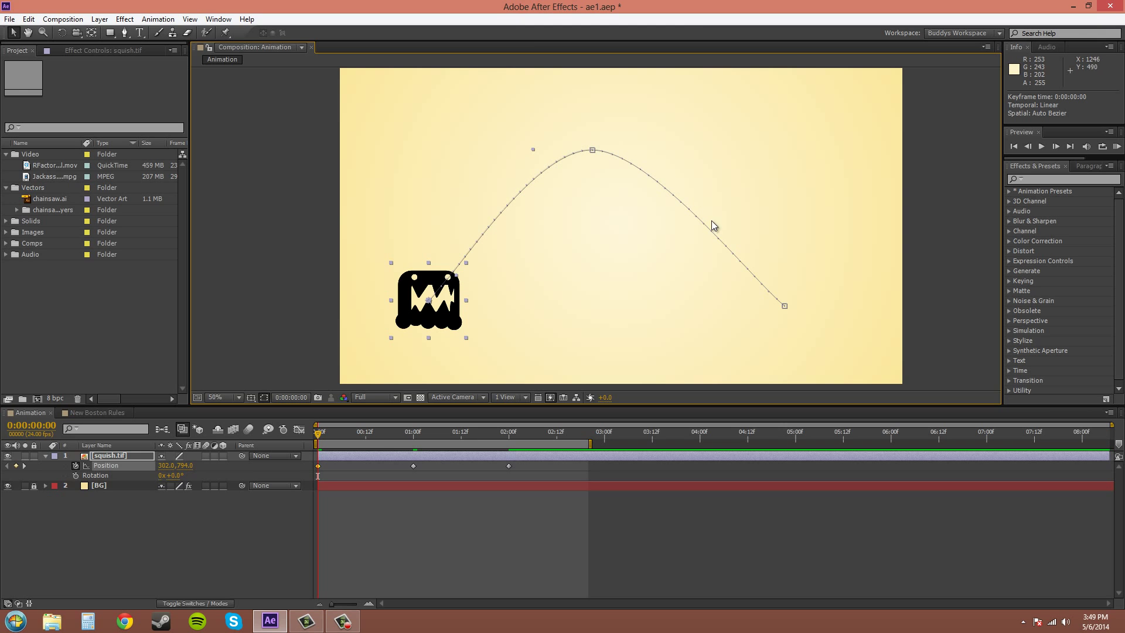
pyautogui.click(643, 298)
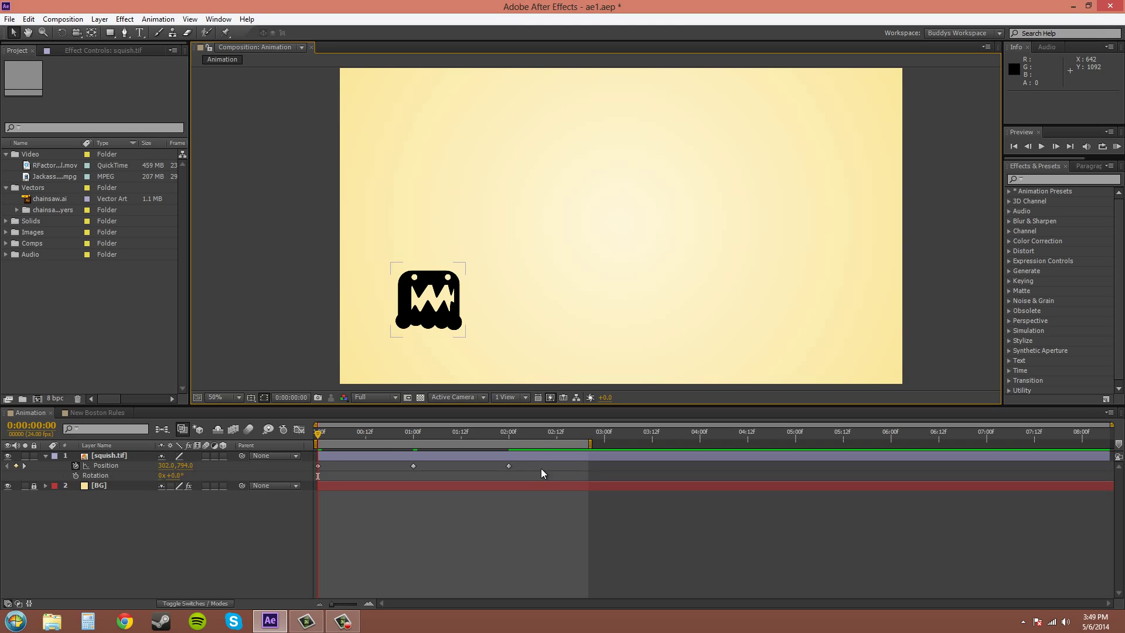
pyautogui.moveTo(319, 432); pyautogui.dragTo(397, 434)
pyautogui.click(548, 188)
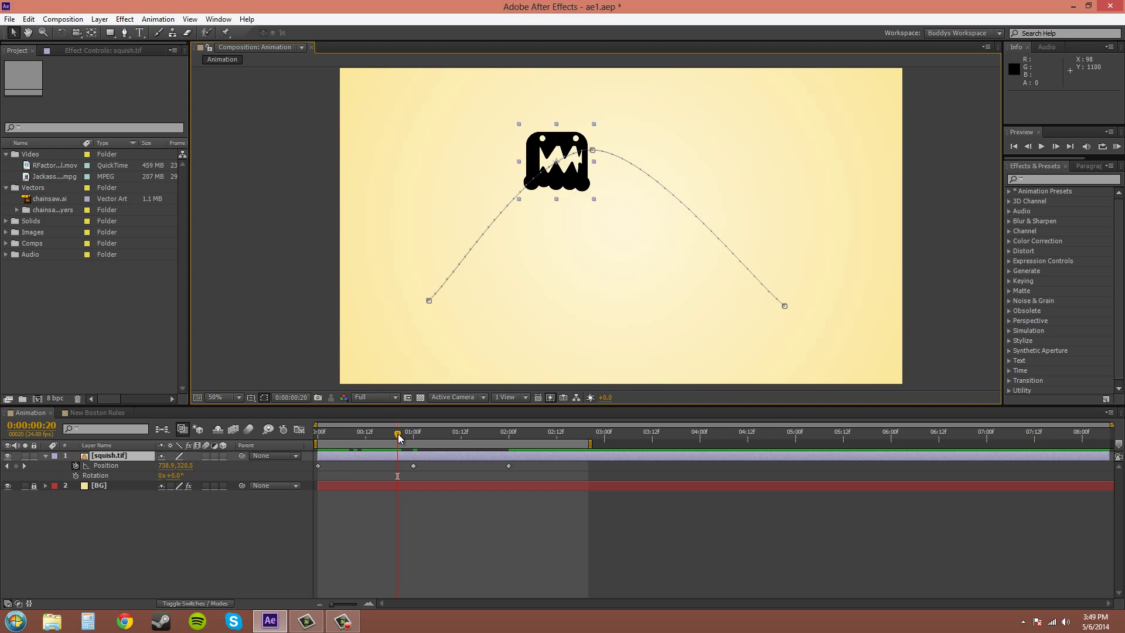
pyautogui.moveTo(398, 435); pyautogui.dragTo(318, 434)
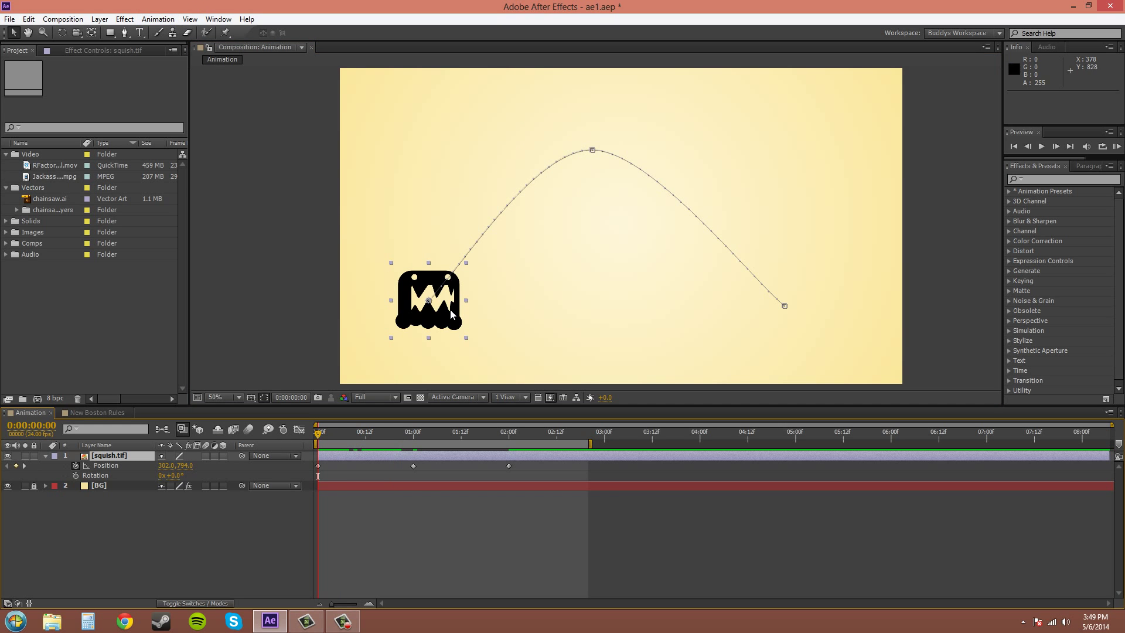
# Step: Set the monster layer's Auto-Orientation to Orient Along Path
pyautogui.click(99, 19)
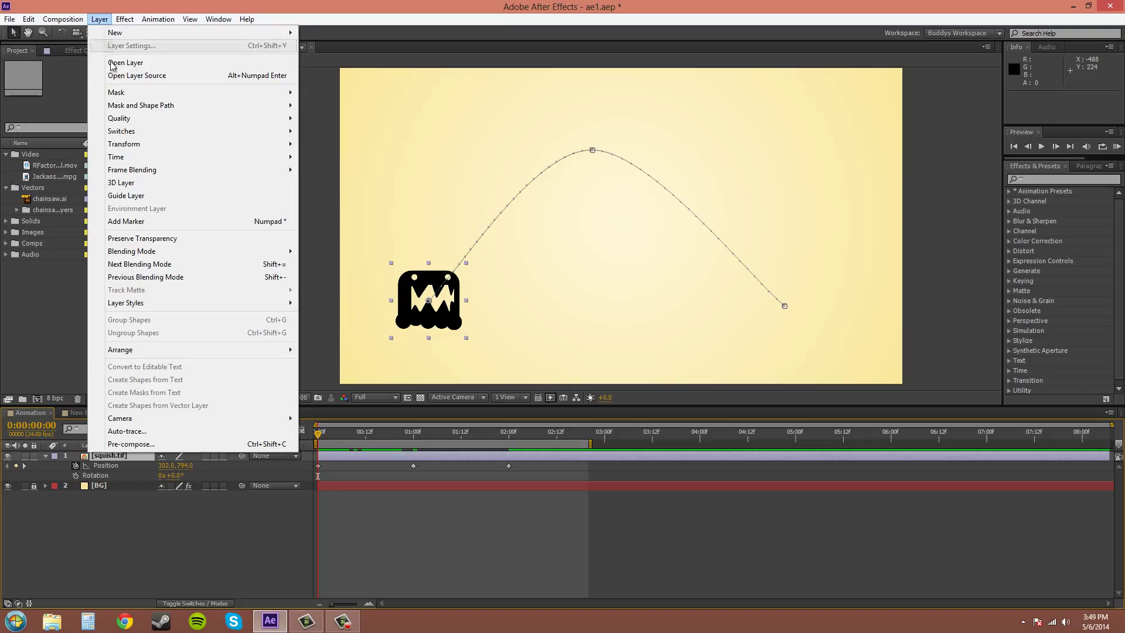
pyautogui.moveTo(166, 144)
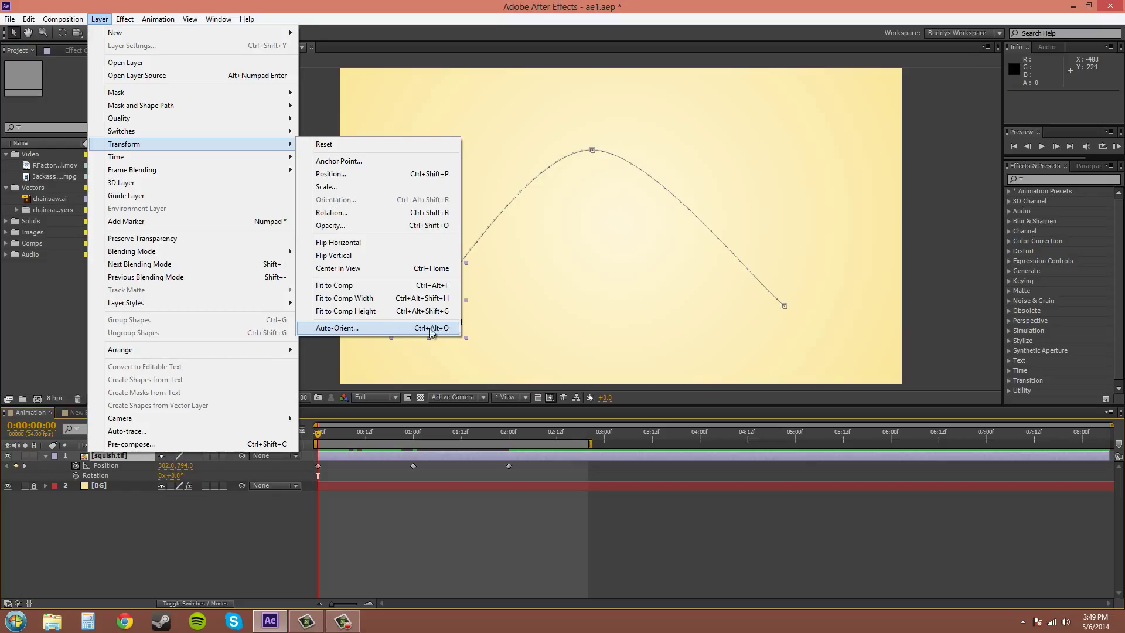
pyautogui.click(372, 328)
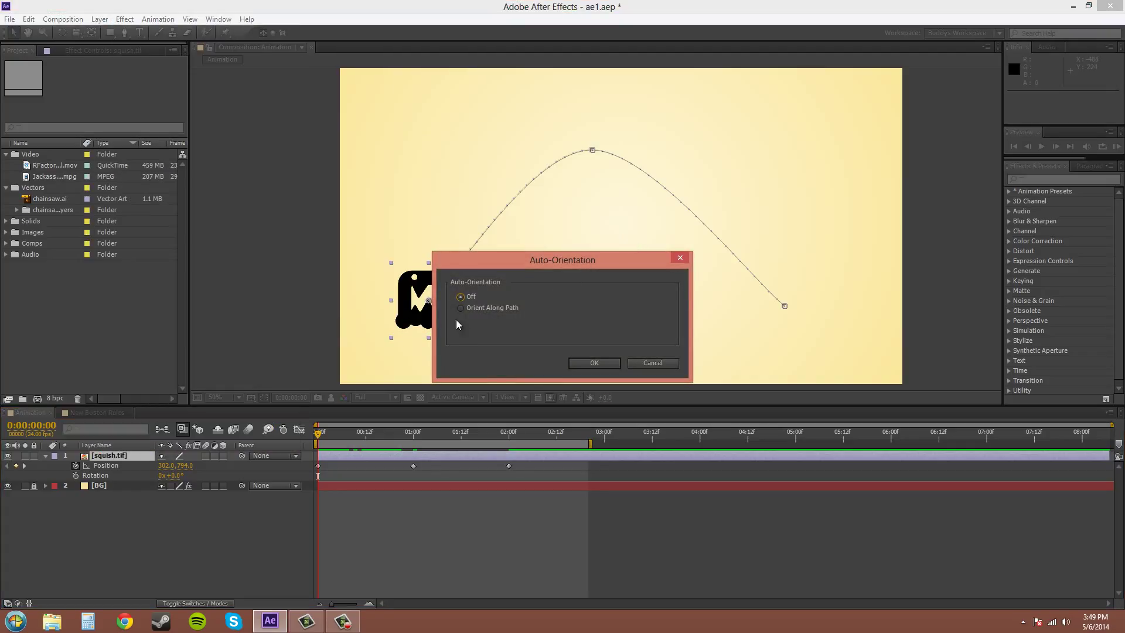
pyautogui.click(500, 310)
pyautogui.click(601, 366)
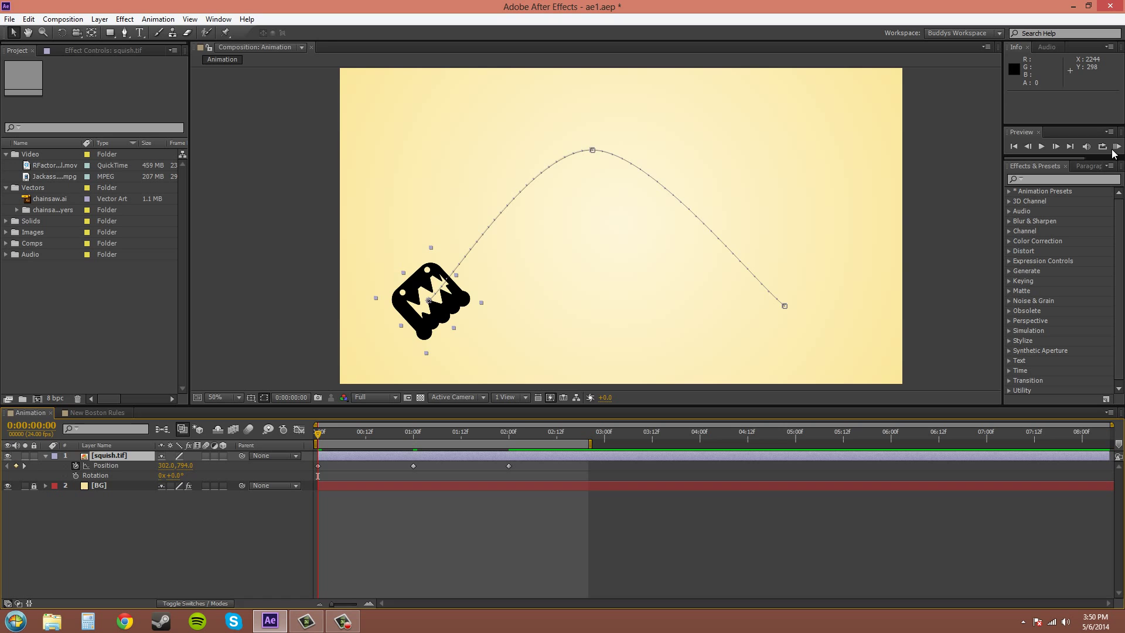
pyautogui.click(1116, 146)
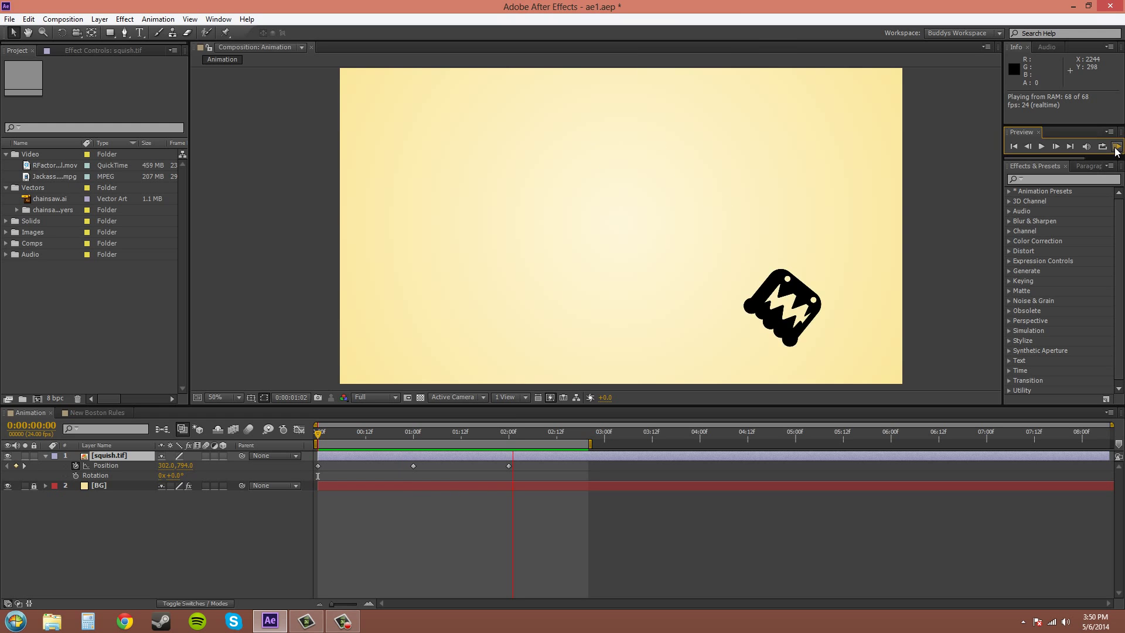
pyautogui.click(1117, 148)
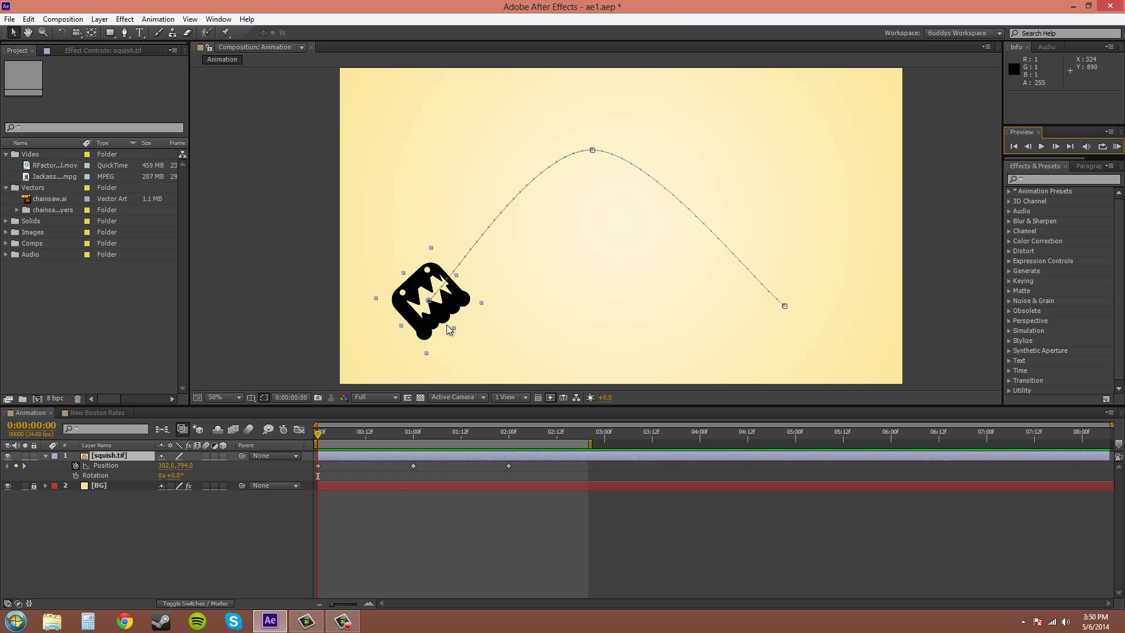
pyautogui.click(1117, 147)
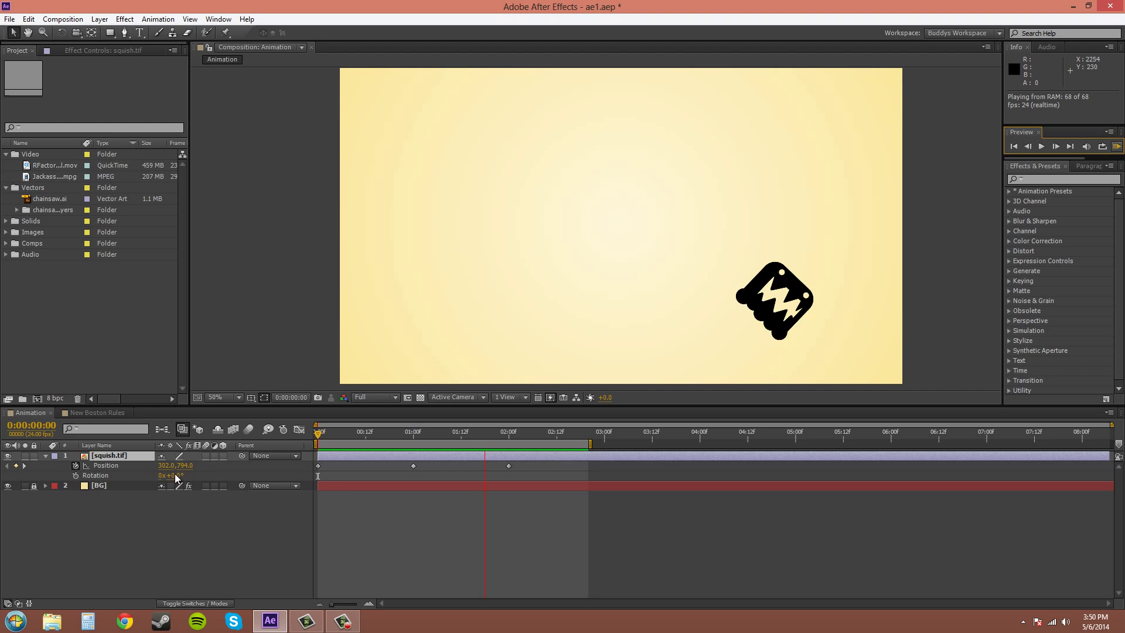
pyautogui.click(1117, 146)
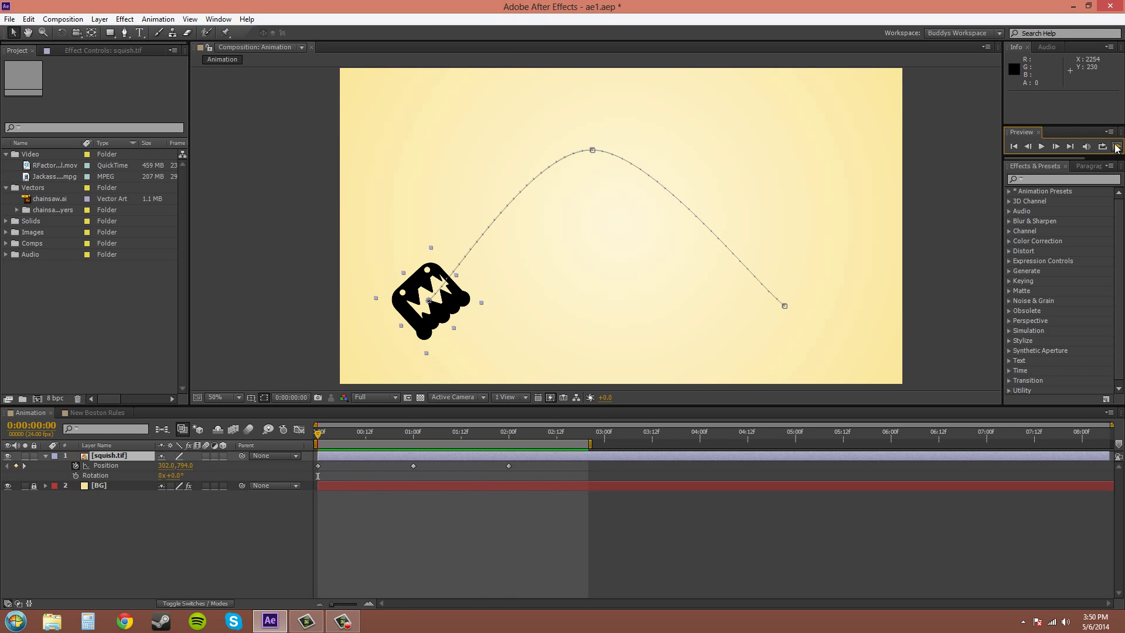
# Step: Set the monster's Rotation to 90° and RAM Preview the rotated animation
pyautogui.click(177, 475)
pyautogui.write('90')
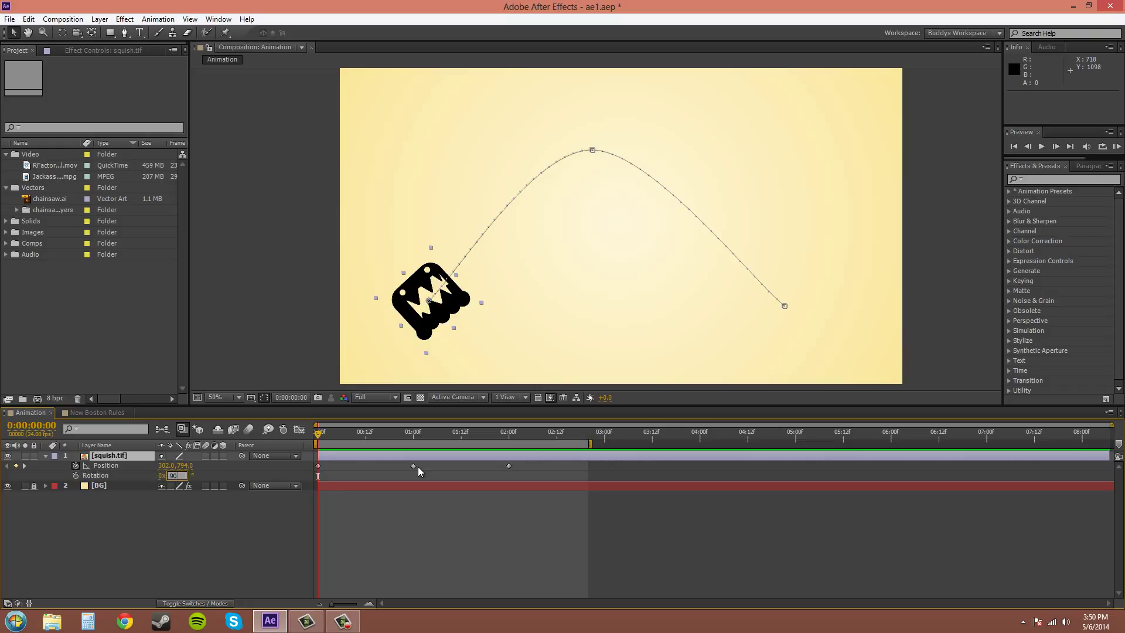
pyautogui.press('Return')
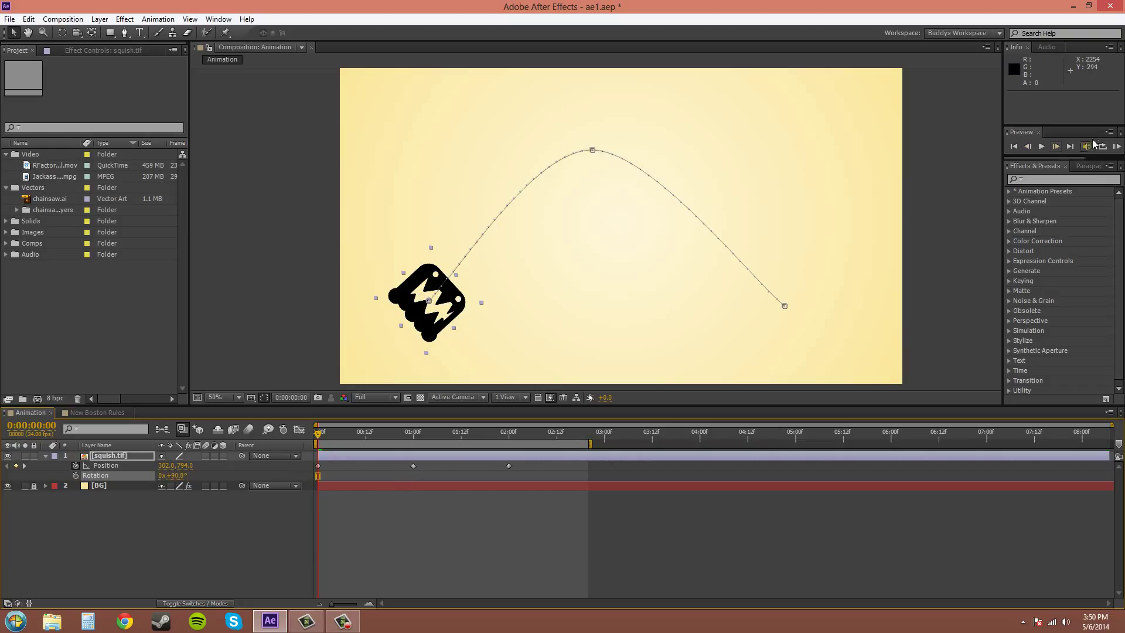
pyautogui.click(1117, 147)
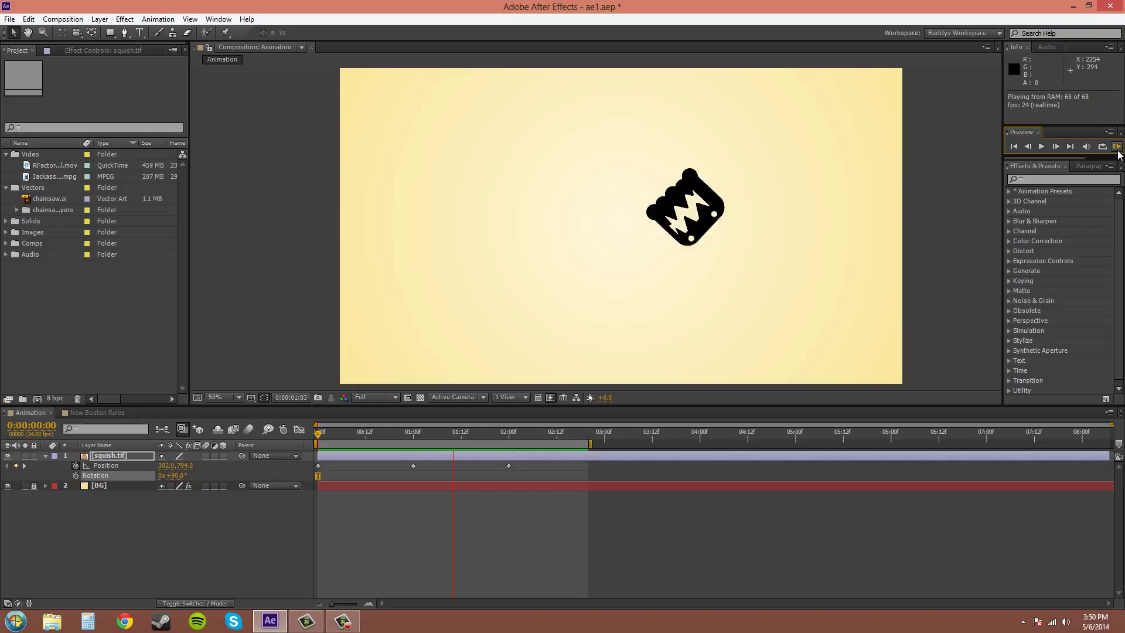
pyautogui.press('space')
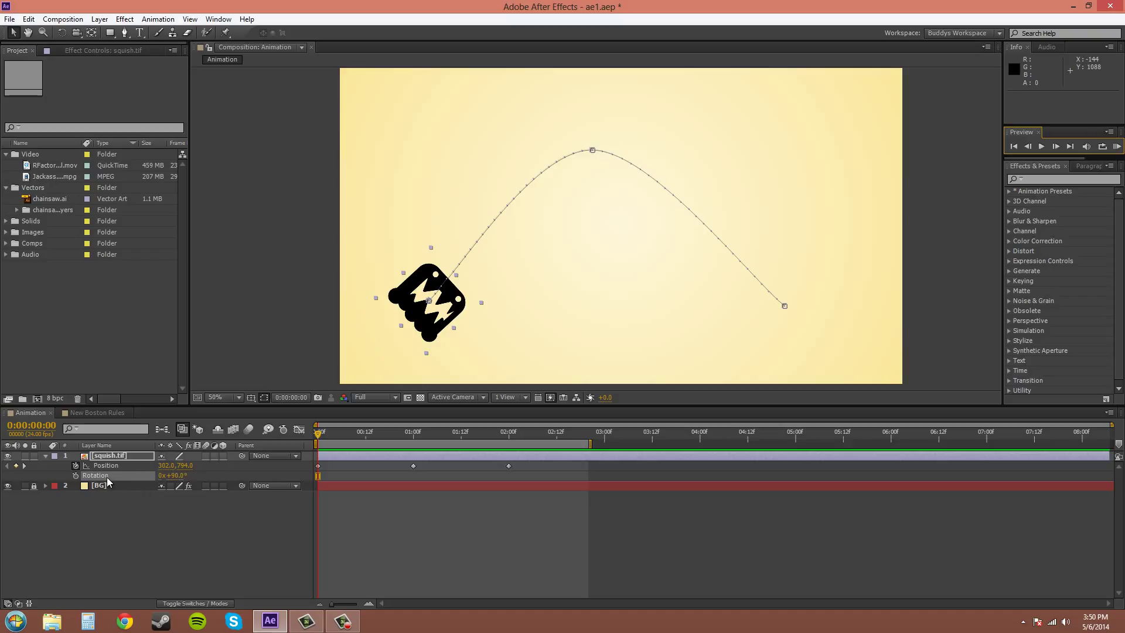
# Step: Keyframe Rotation from 90° at 0:00 to upright (-38°) at 2:00, then preview
pyautogui.click(75, 476)
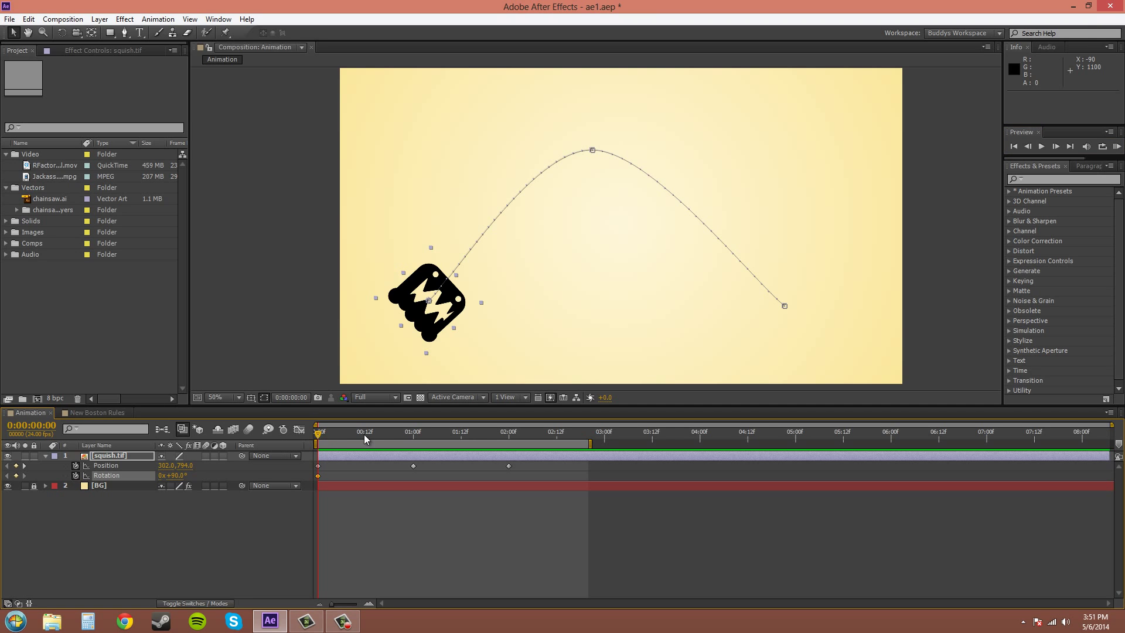
pyautogui.moveTo(364, 434); pyautogui.dragTo(508, 434)
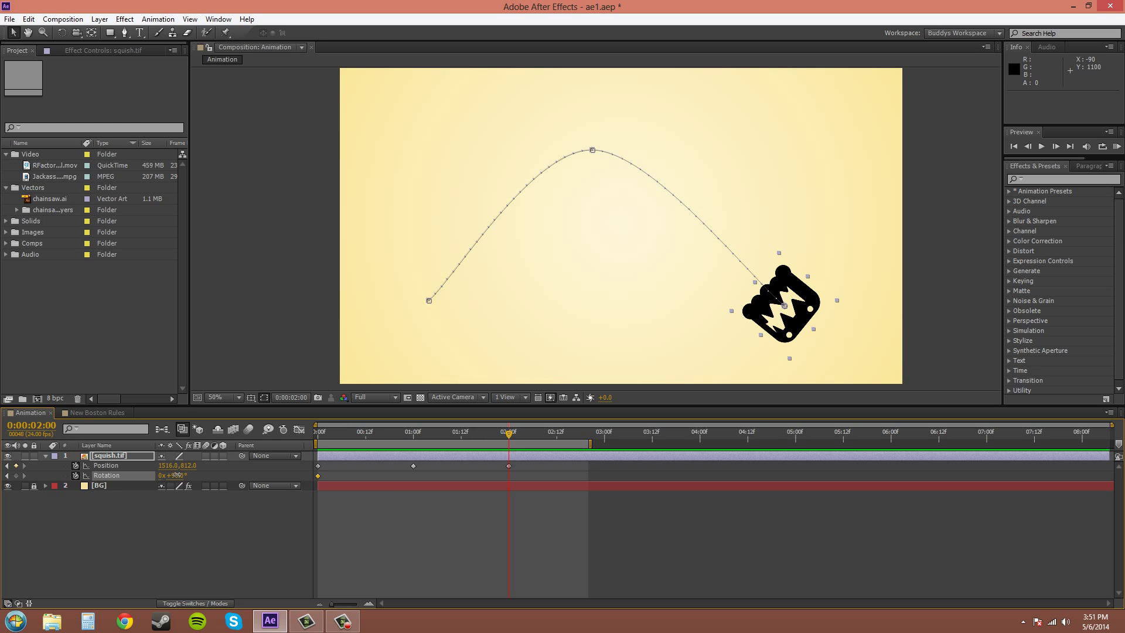
pyautogui.moveTo(169, 474); pyautogui.dragTo(92, 466)
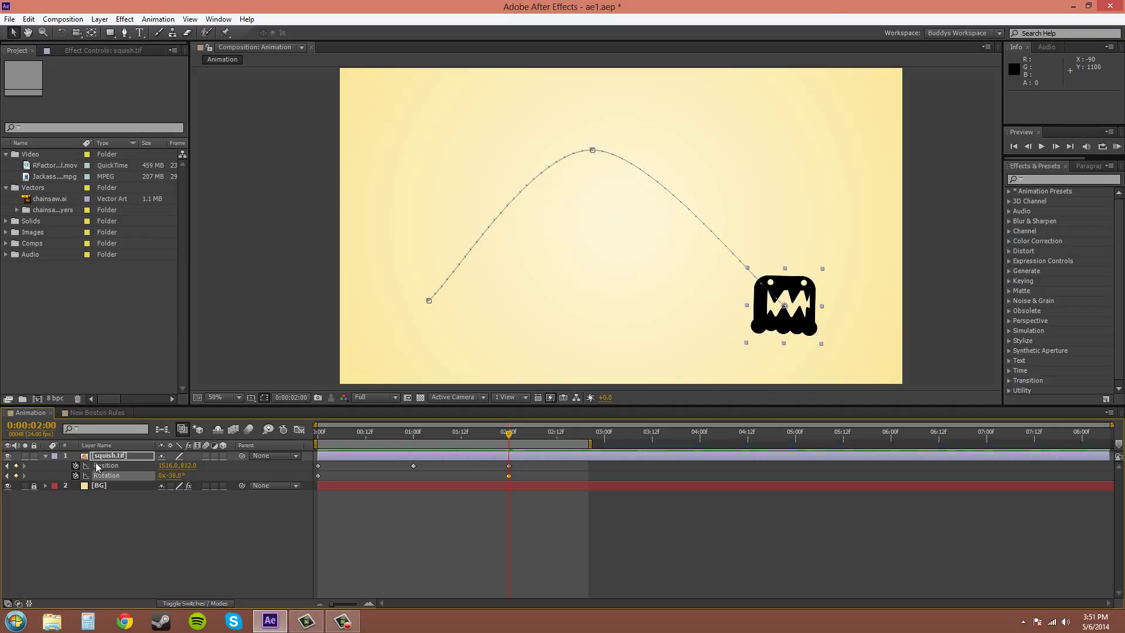
pyautogui.click(1118, 147)
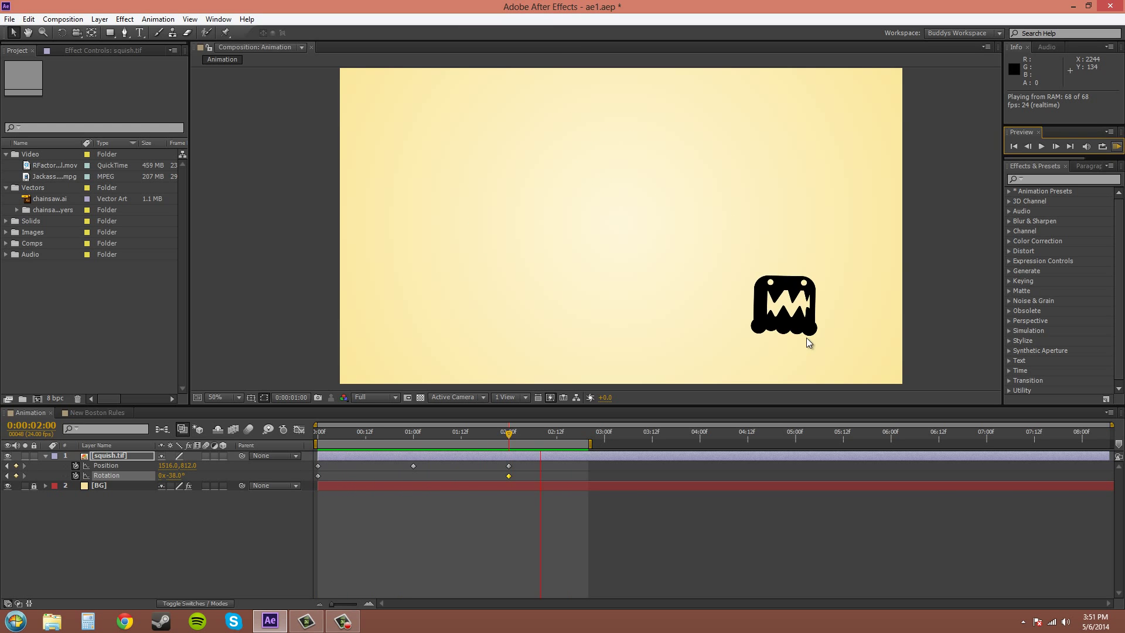
# Step: Delete the 2:00 Rotation keyframe and scrub back through the arc to check the 90° tilt
pyautogui.click(1097, 150)
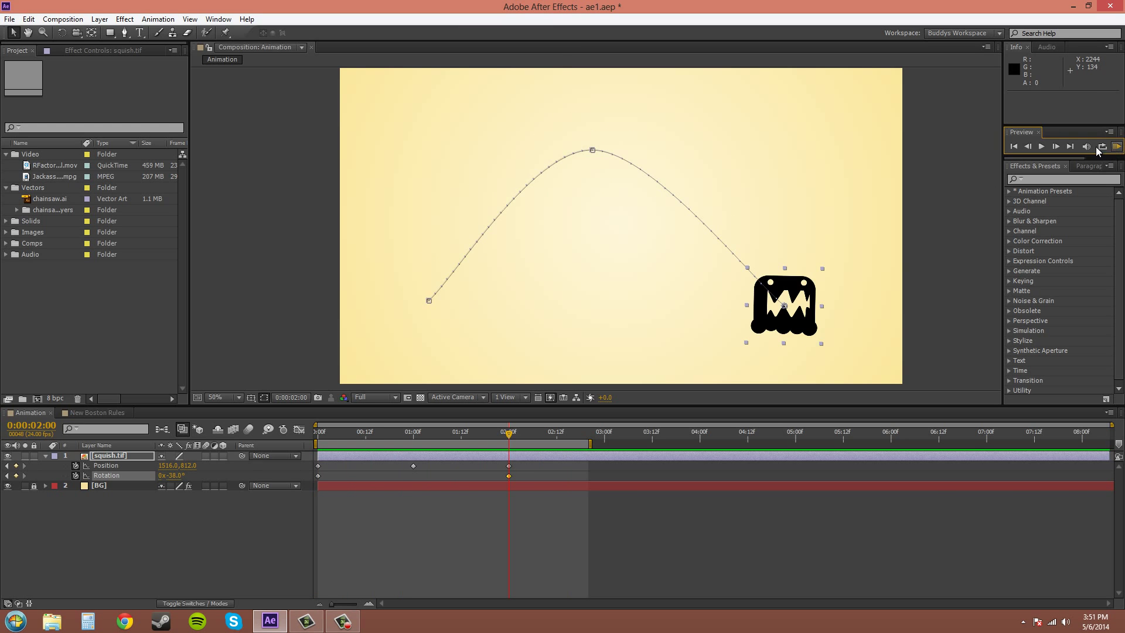
pyautogui.click(515, 470)
pyautogui.click(486, 477)
pyautogui.press('Delete')
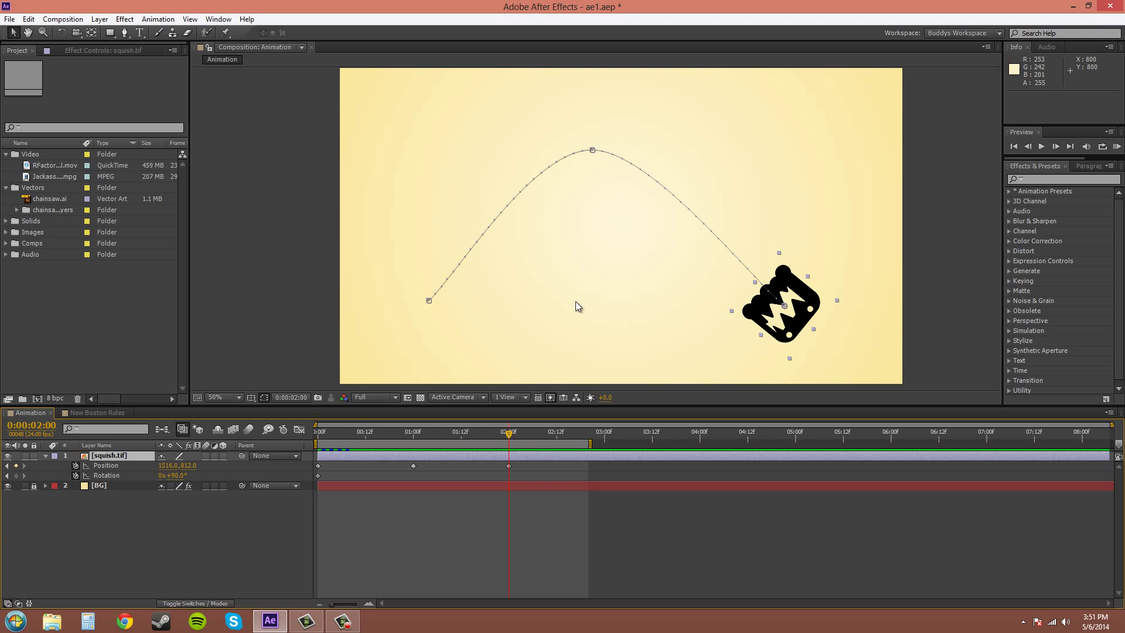
pyautogui.moveTo(497, 439); pyautogui.dragTo(414, 433)
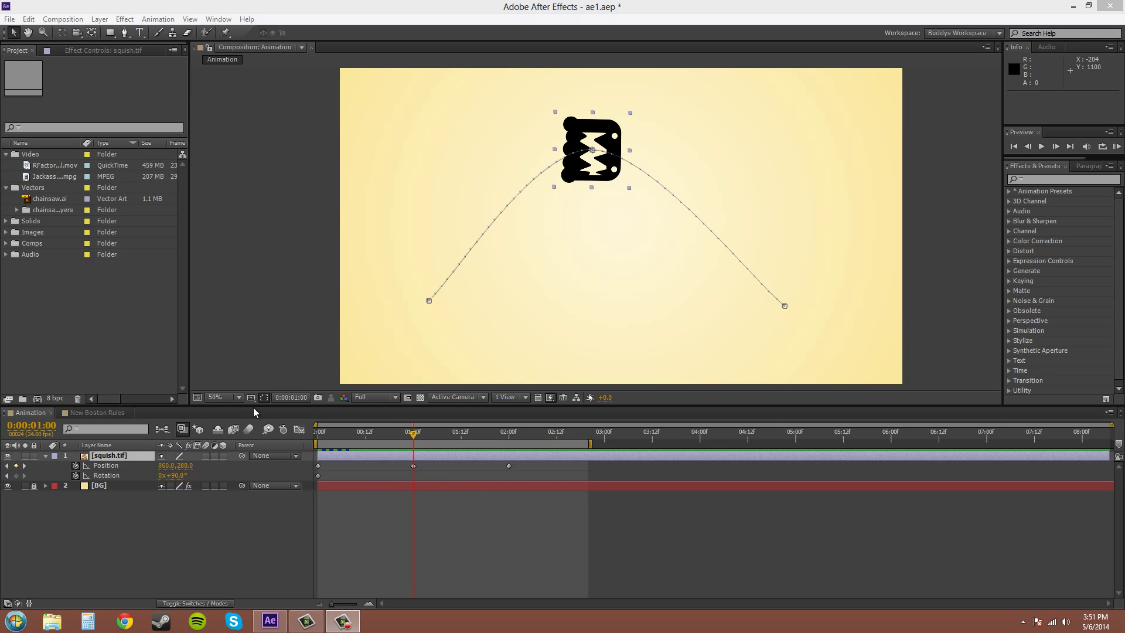
pyautogui.click(414, 439)
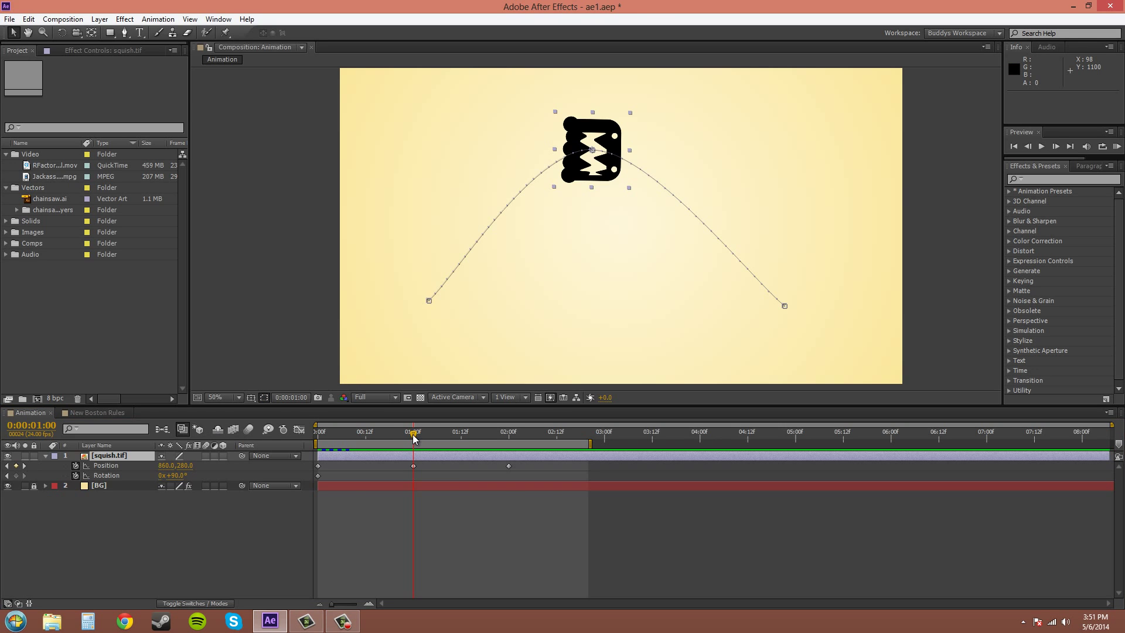
pyautogui.moveTo(413, 438); pyautogui.dragTo(299, 438)
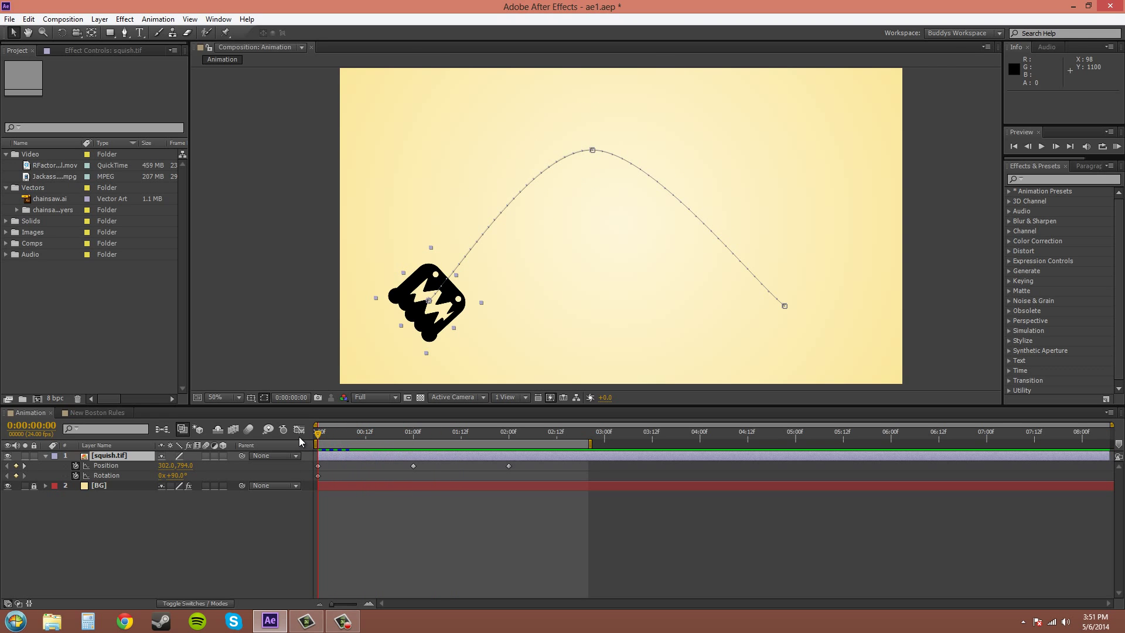
# Step: Change Rotation to 180° and check the flipped monster at frame 16
pyautogui.click(174, 476)
pyautogui.write('180')
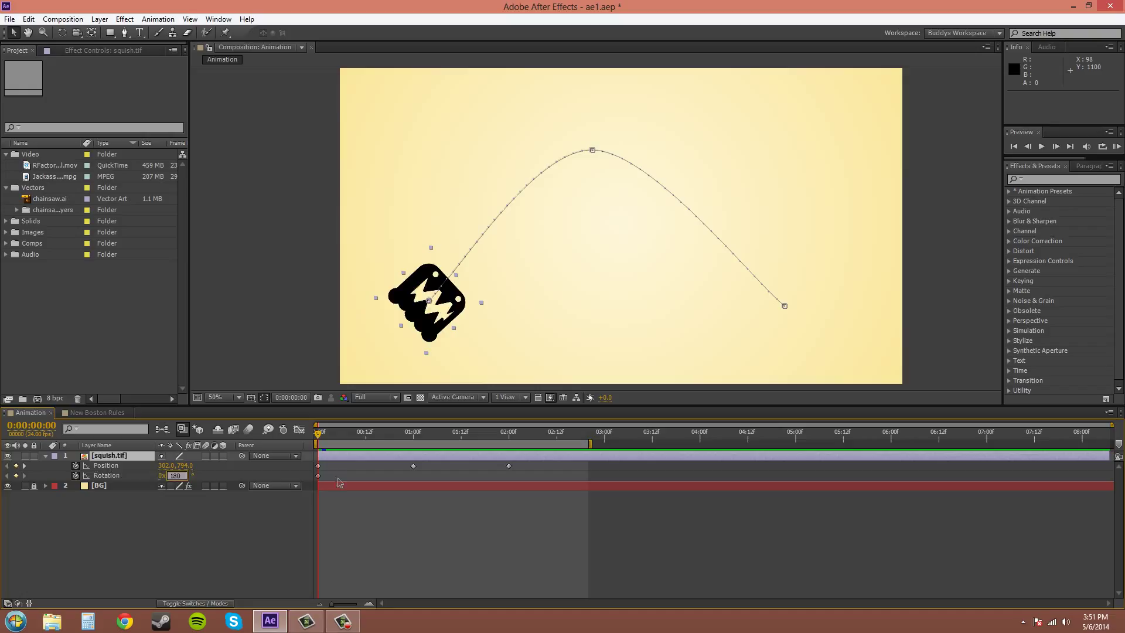
pyautogui.press('Return')
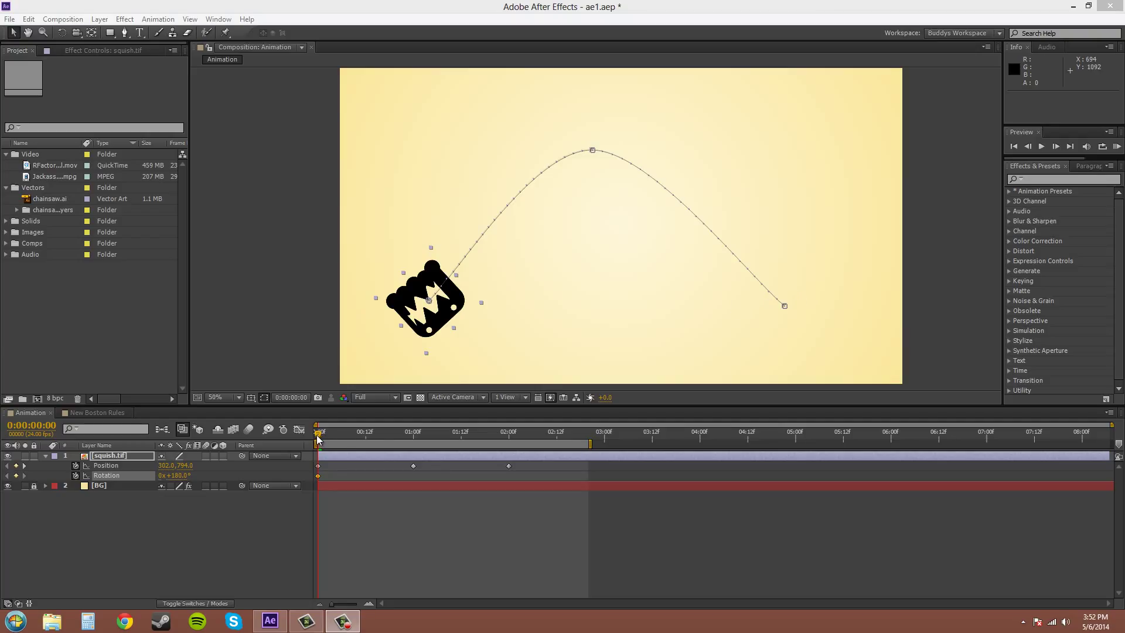
pyautogui.moveTo(318, 439); pyautogui.dragTo(383, 437)
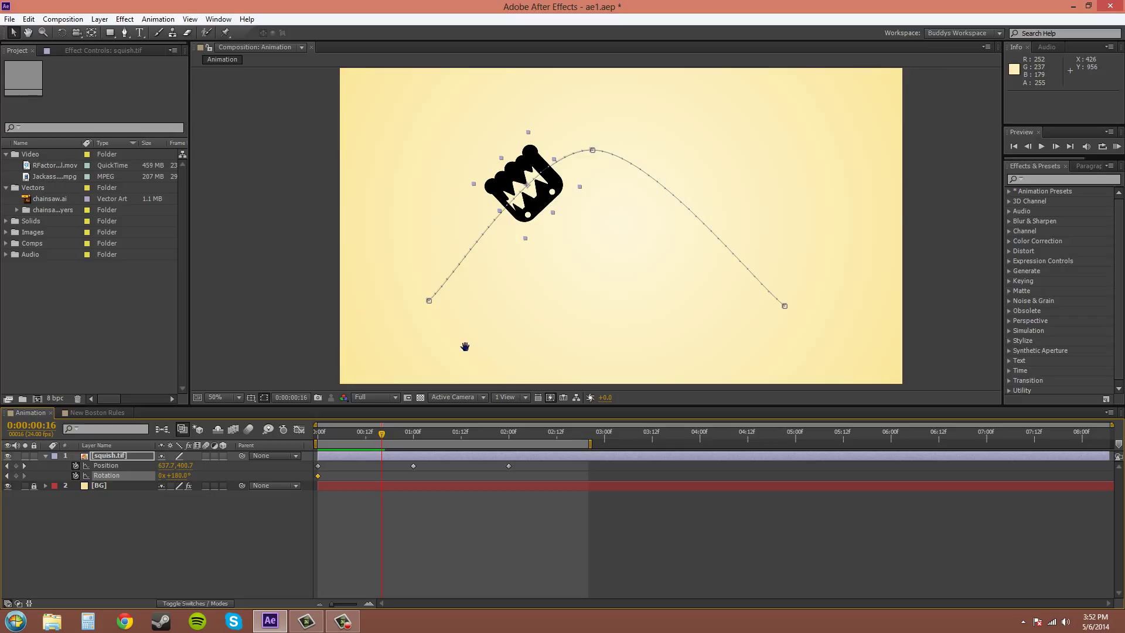
pyautogui.moveTo(465, 346); pyautogui.dragTo(536, 353)
pyautogui.press('.')
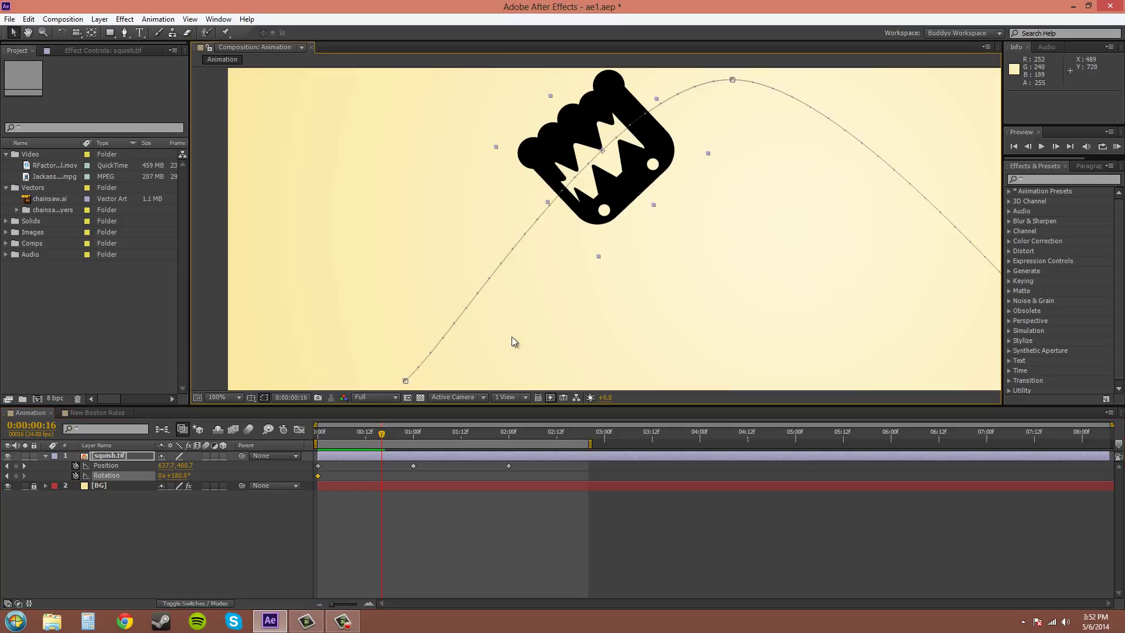
pyautogui.click(406, 382)
pyautogui.moveTo(563, 359); pyautogui.dragTo(654, 223)
pyautogui.scroll(2, 597, 260)
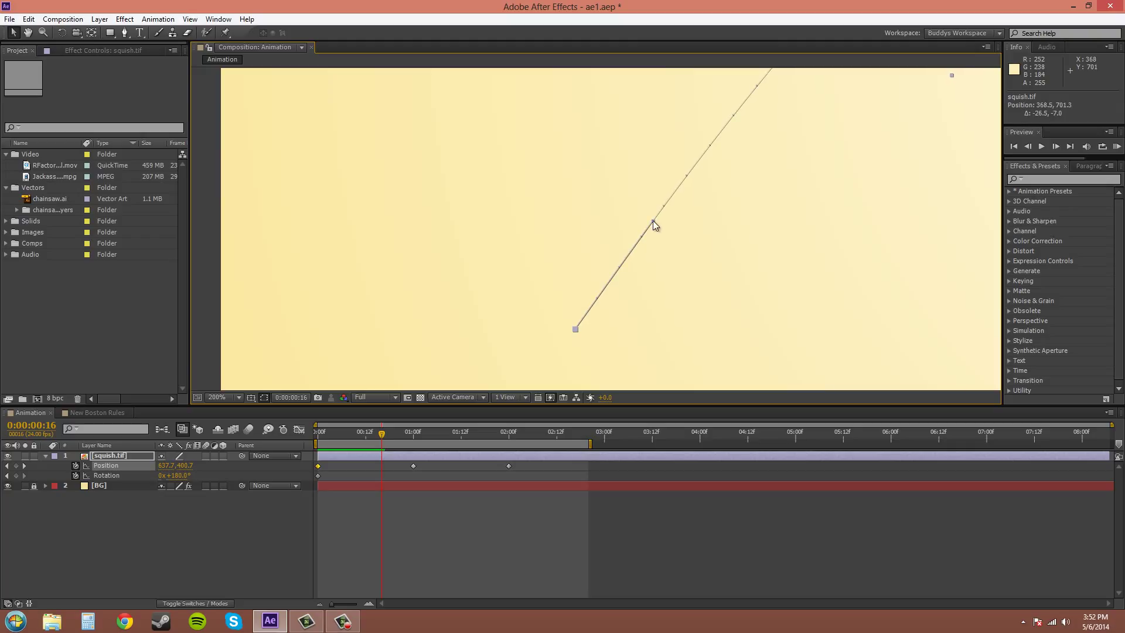
pyautogui.scroll(-2, 776, 241)
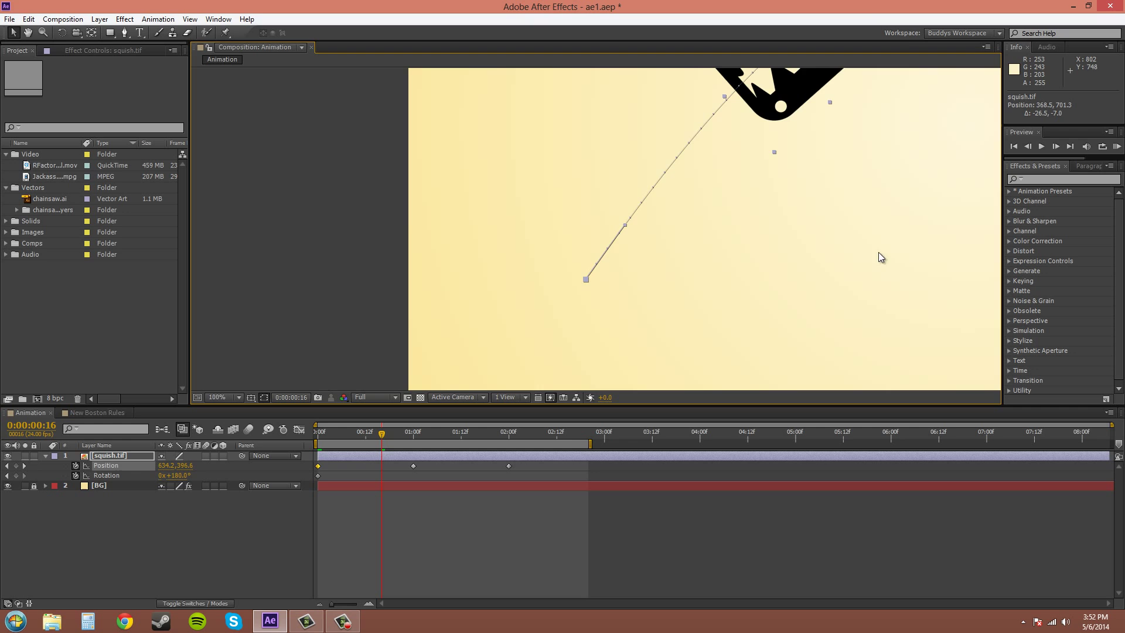
pyautogui.moveTo(877, 252); pyautogui.dragTo(475, 249)
pyautogui.moveTo(761, 252); pyautogui.dragTo(479, 241)
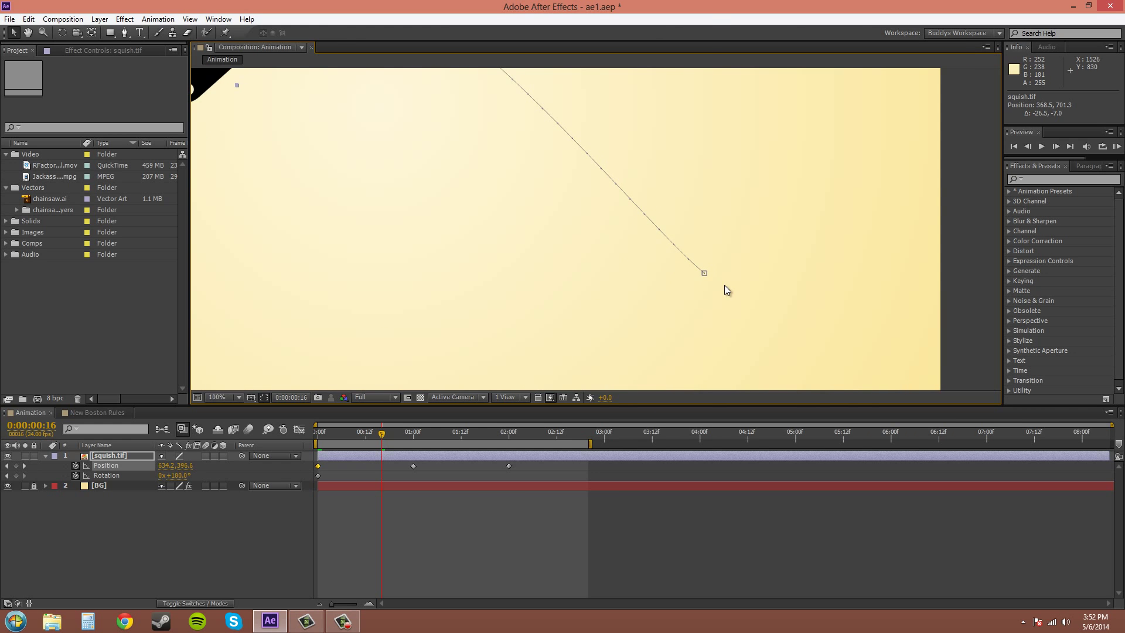
pyautogui.click(697, 274)
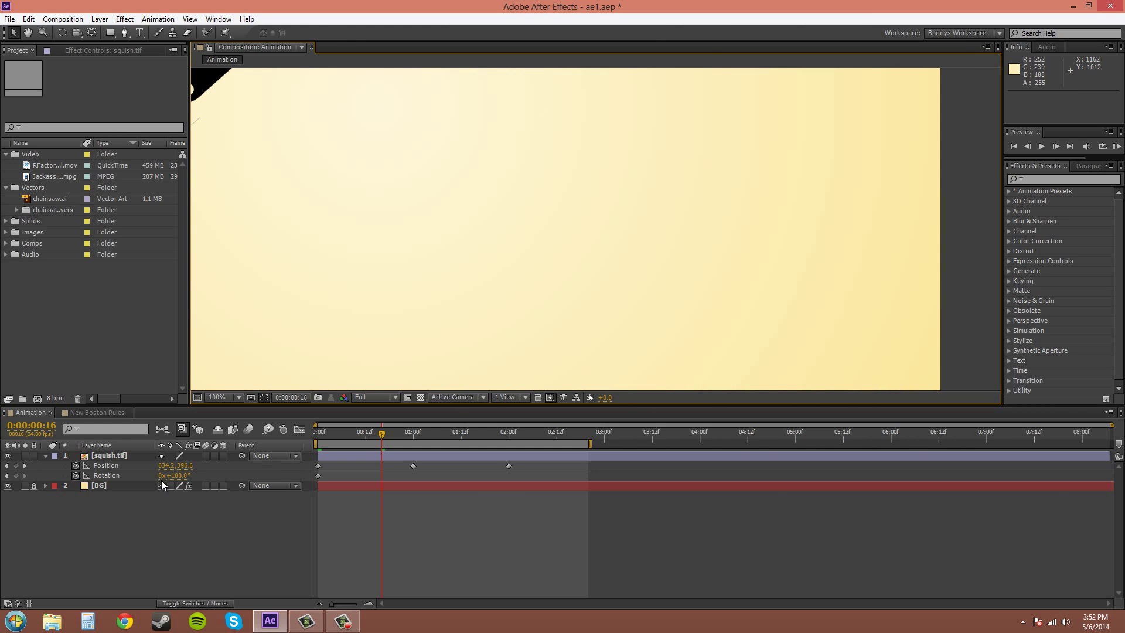
pyautogui.click(103, 456)
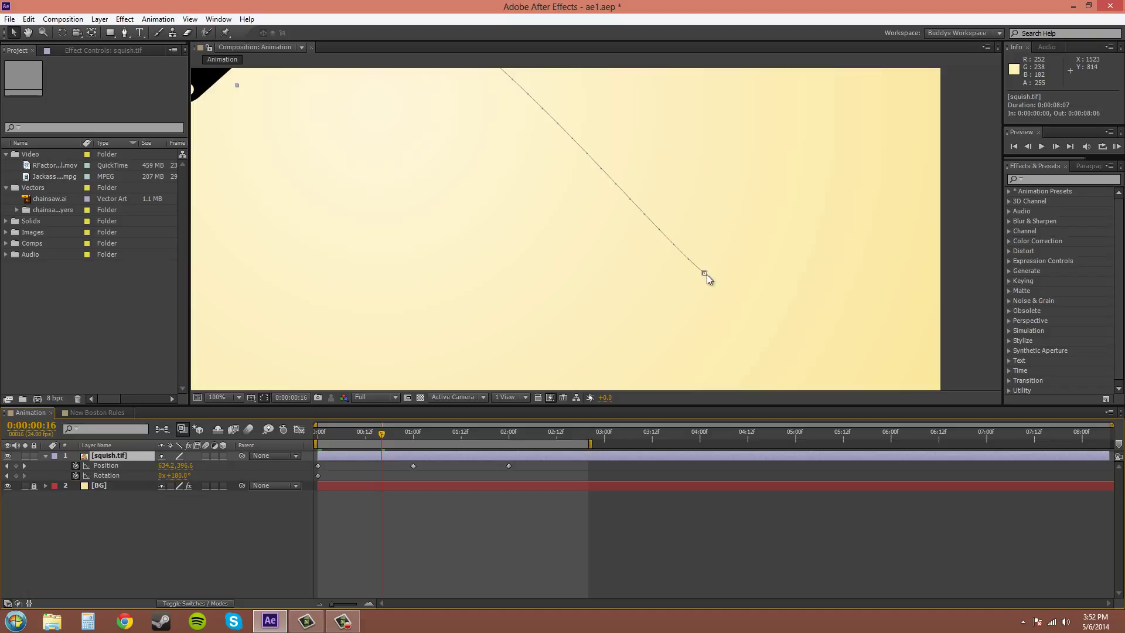
pyautogui.click(705, 274)
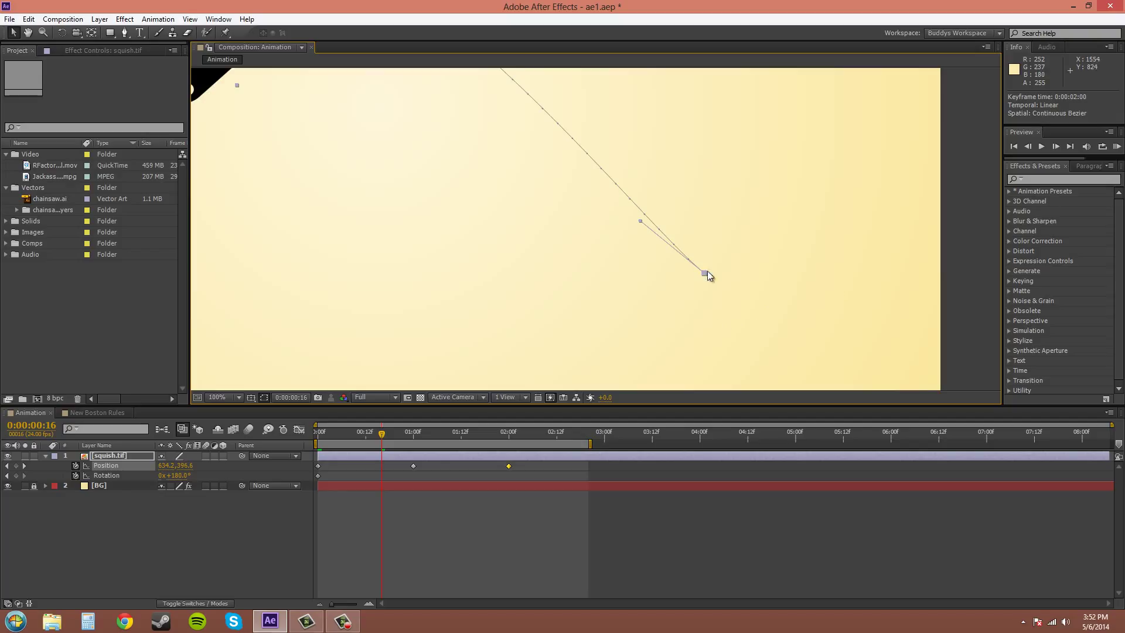
pyautogui.click(719, 300)
pyautogui.scroll(-6, 441, 242)
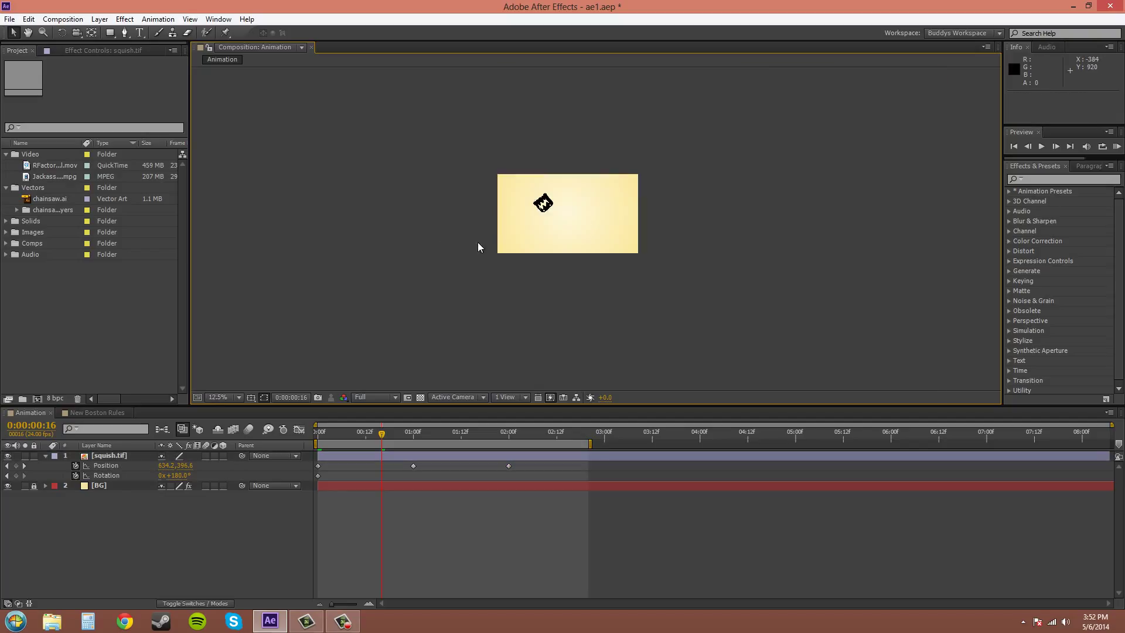
pyautogui.scroll(4, 487, 245)
pyautogui.click(107, 455)
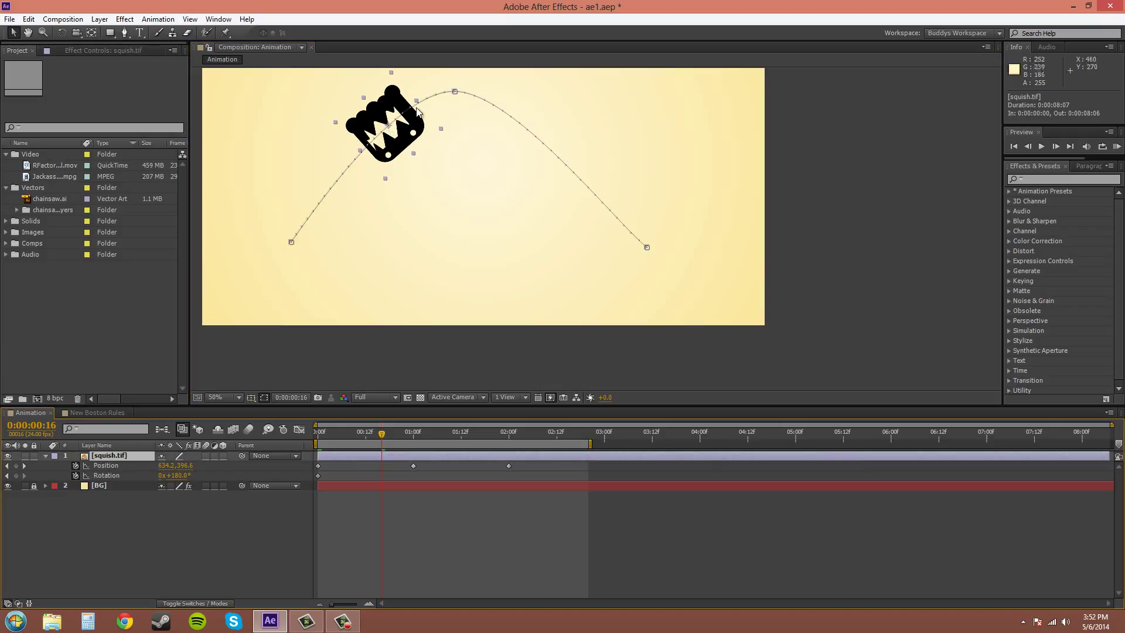
pyautogui.click(647, 248)
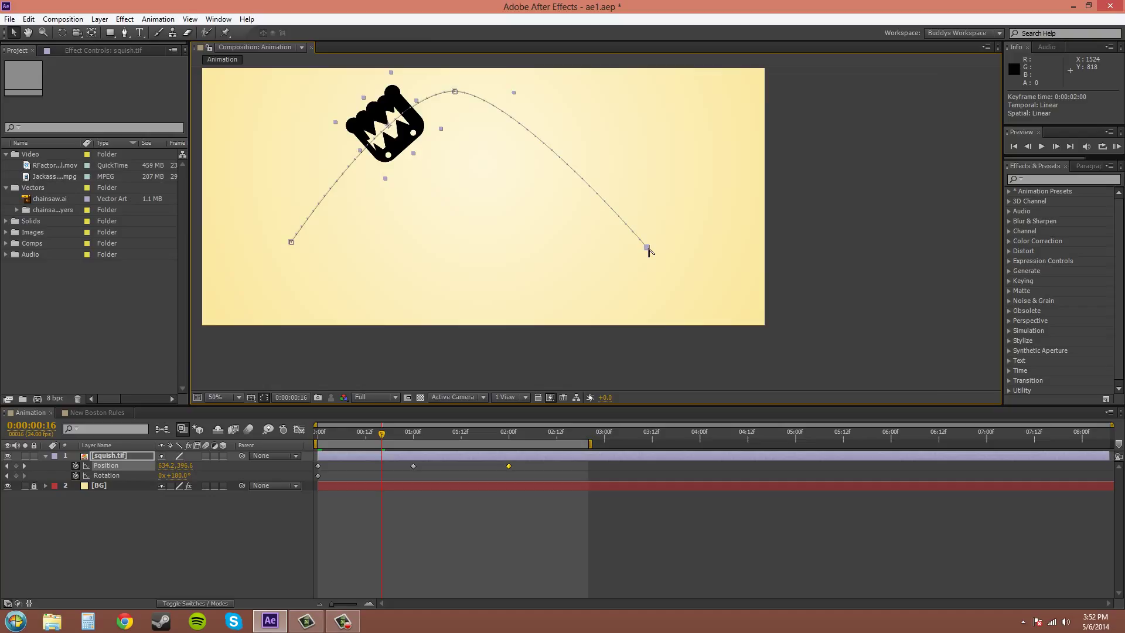
pyautogui.scroll(4, 645, 251)
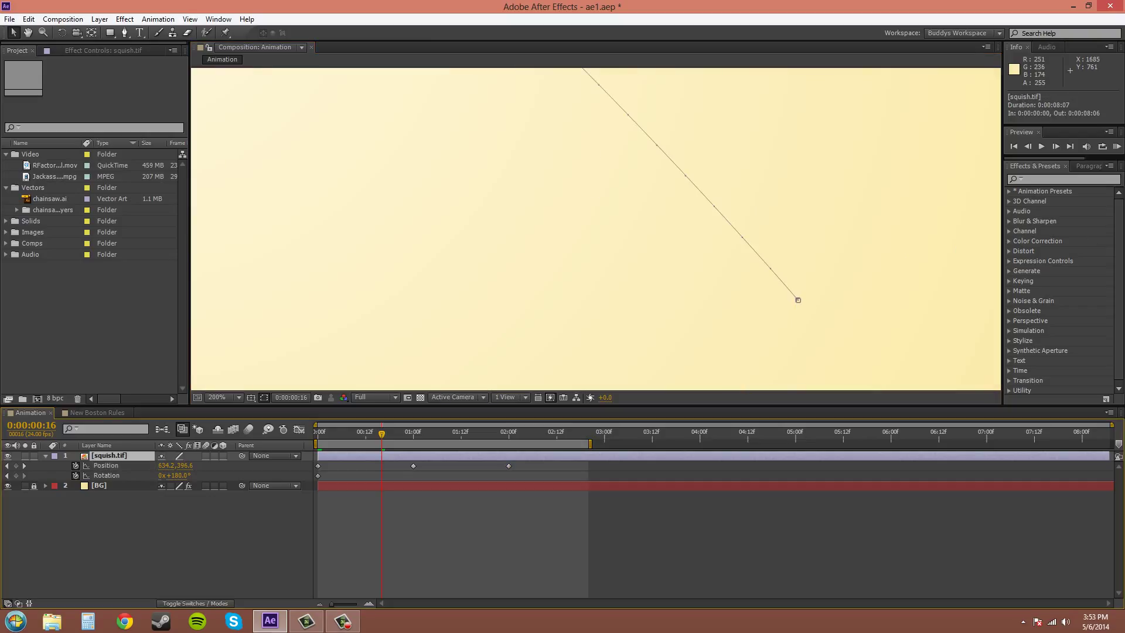
pyautogui.hotkey('alt', 'Tab')
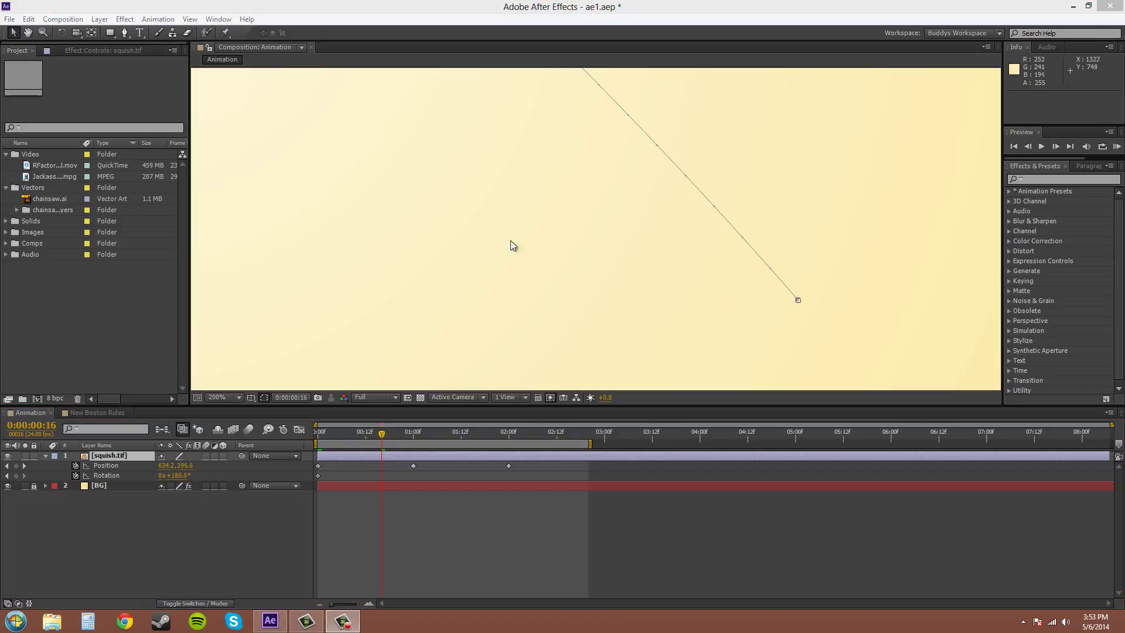
pyautogui.hotkey('alt', 'Tab')
pyautogui.scroll(-4, 483, 241)
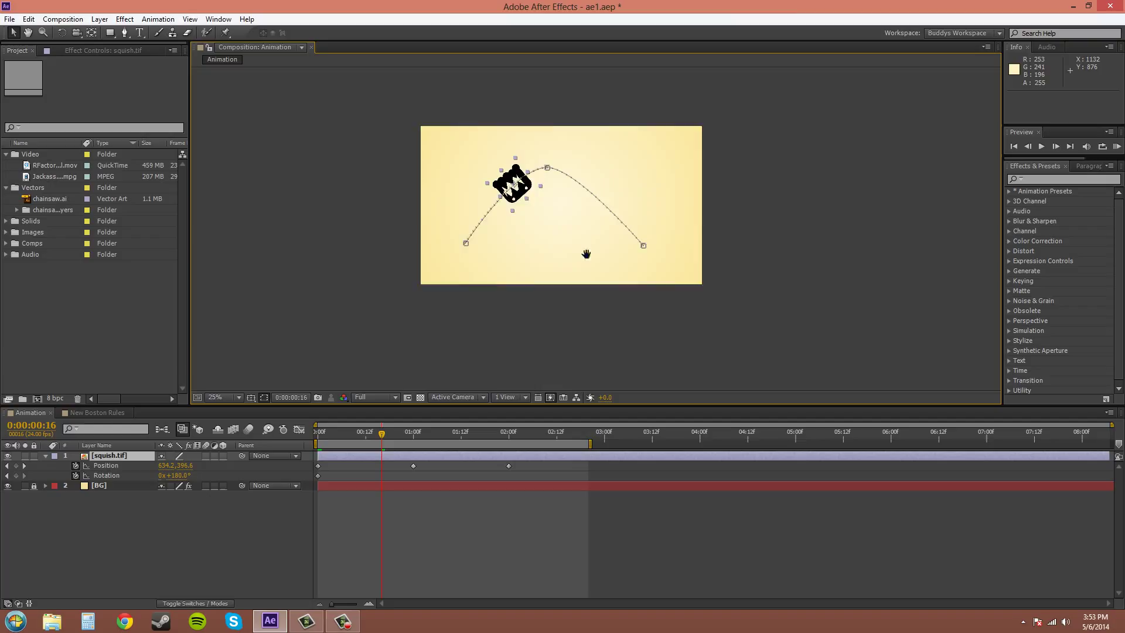
pyautogui.scroll(1, 592, 264)
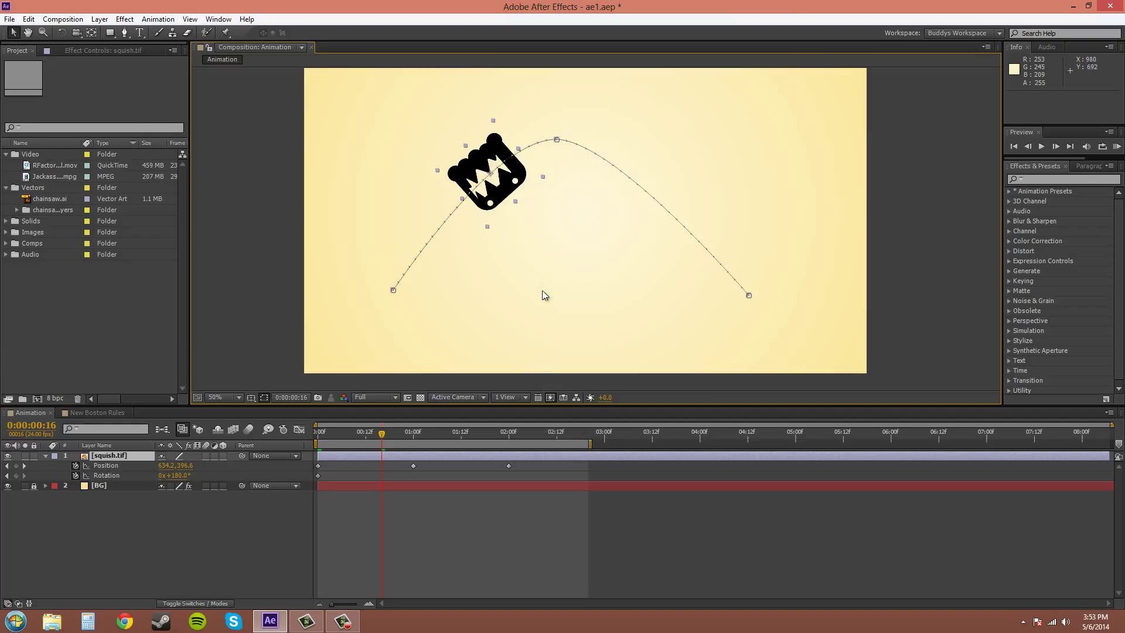
# Step: Set Rotation to 0° at 00:16, adding a rotation keyframe there
pyautogui.click(177, 476)
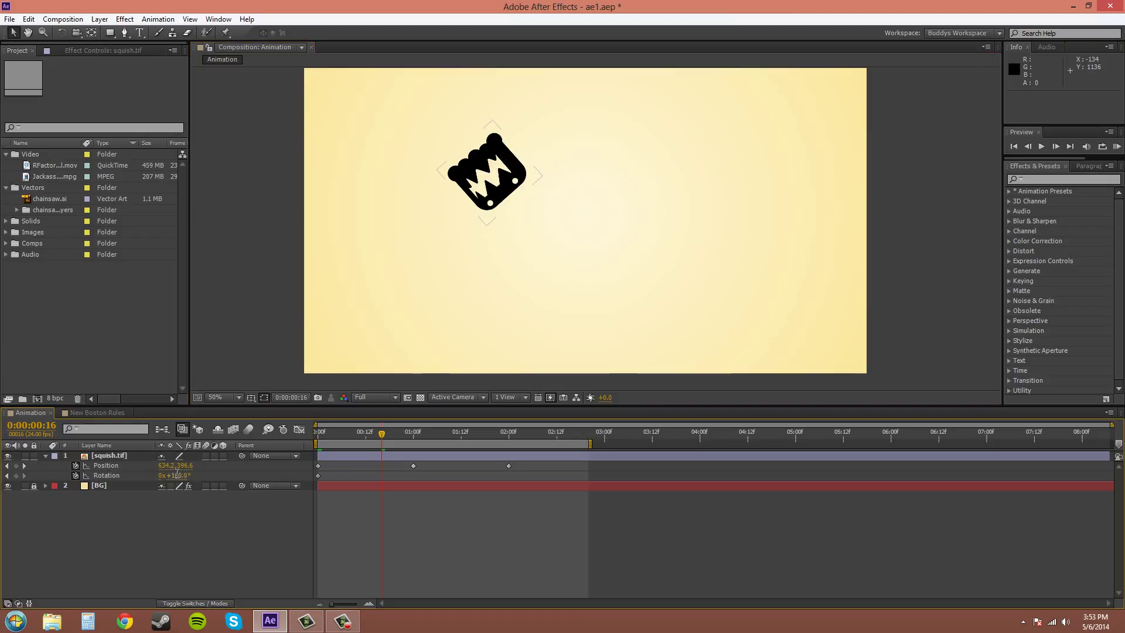
pyautogui.write('0')
pyautogui.press('Return')
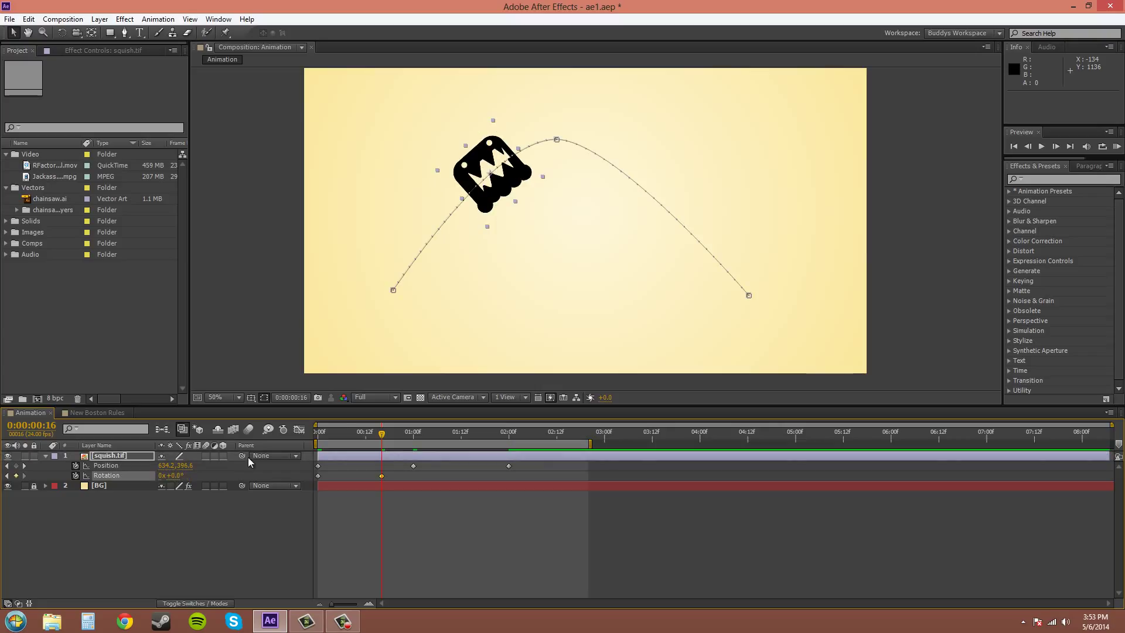
# Step: Split the squish.tif layer at 1:04 and select each resulting half
pyautogui.moveTo(381, 439); pyautogui.dragTo(430, 439)
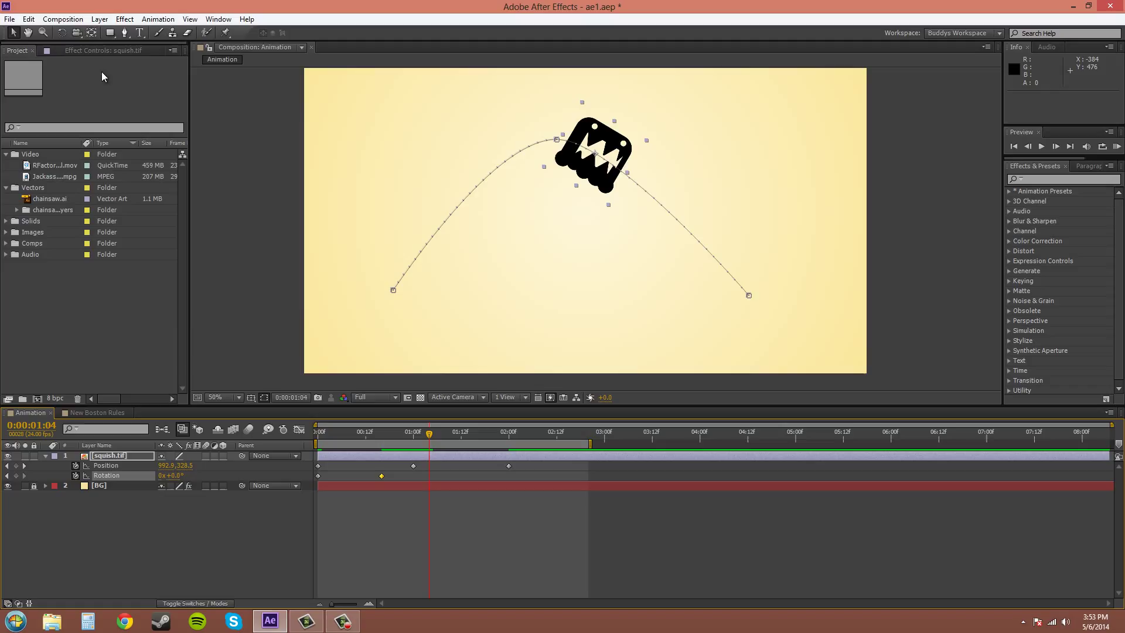
pyautogui.click(29, 19)
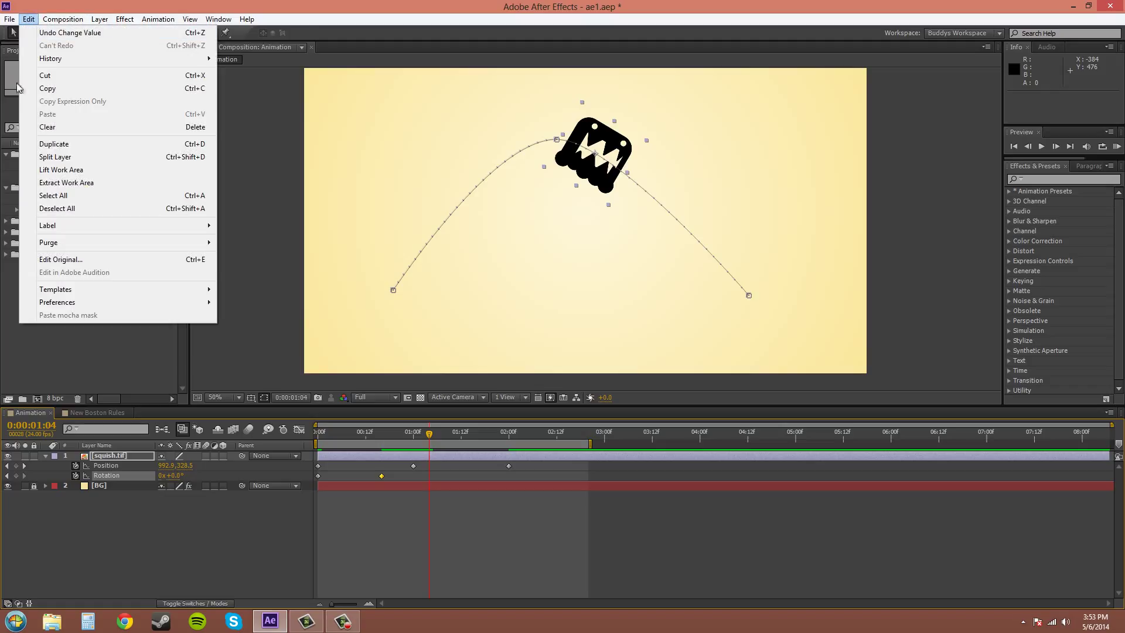
pyautogui.click(83, 163)
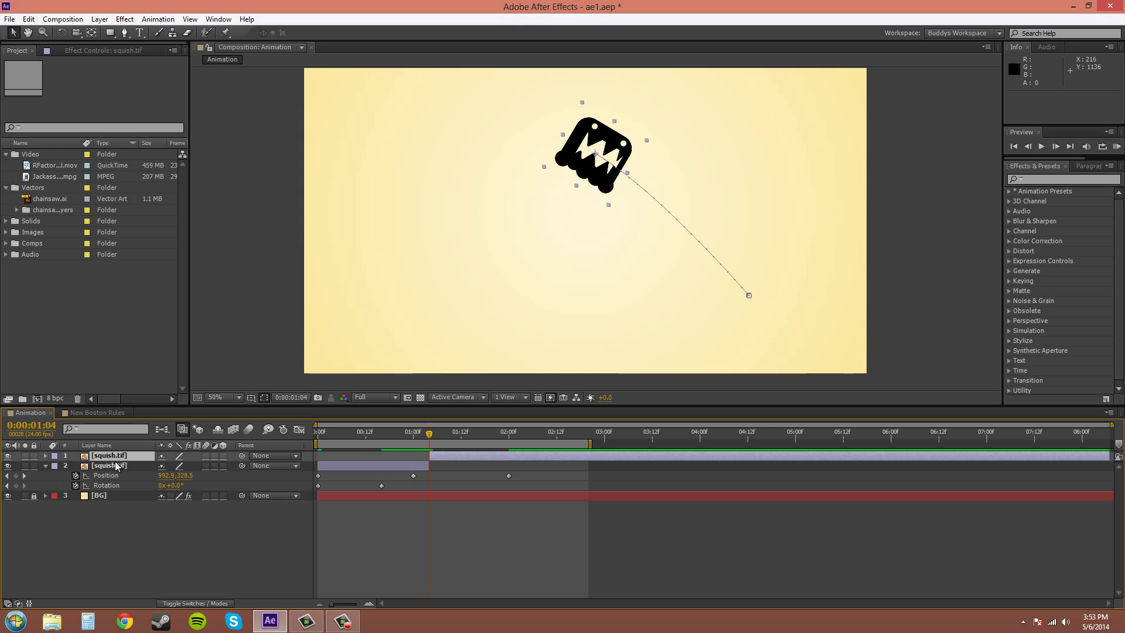
pyautogui.click(116, 466)
pyautogui.moveTo(429, 434); pyautogui.dragTo(299, 433)
pyautogui.click(575, 463)
pyautogui.click(581, 456)
# Step: Clear the first squish.tif layer's Rotation keyframes, fix its Rotation at 0°, and scrub the arc
pyautogui.click(426, 293)
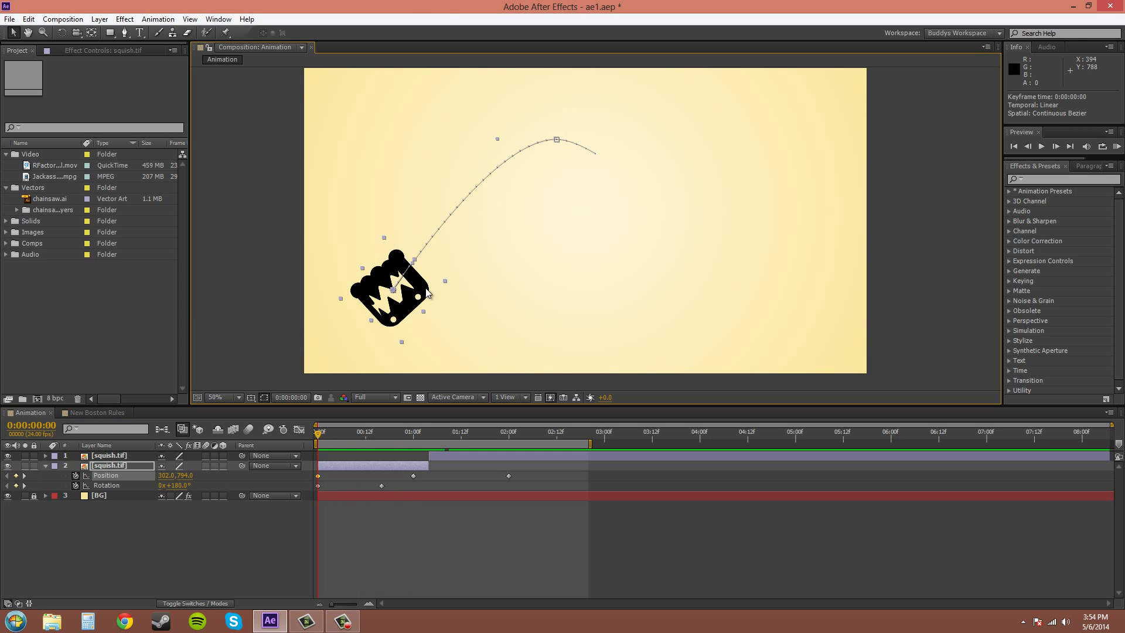
pyautogui.scroll(2, 402, 281)
pyautogui.scroll(-2, 410, 282)
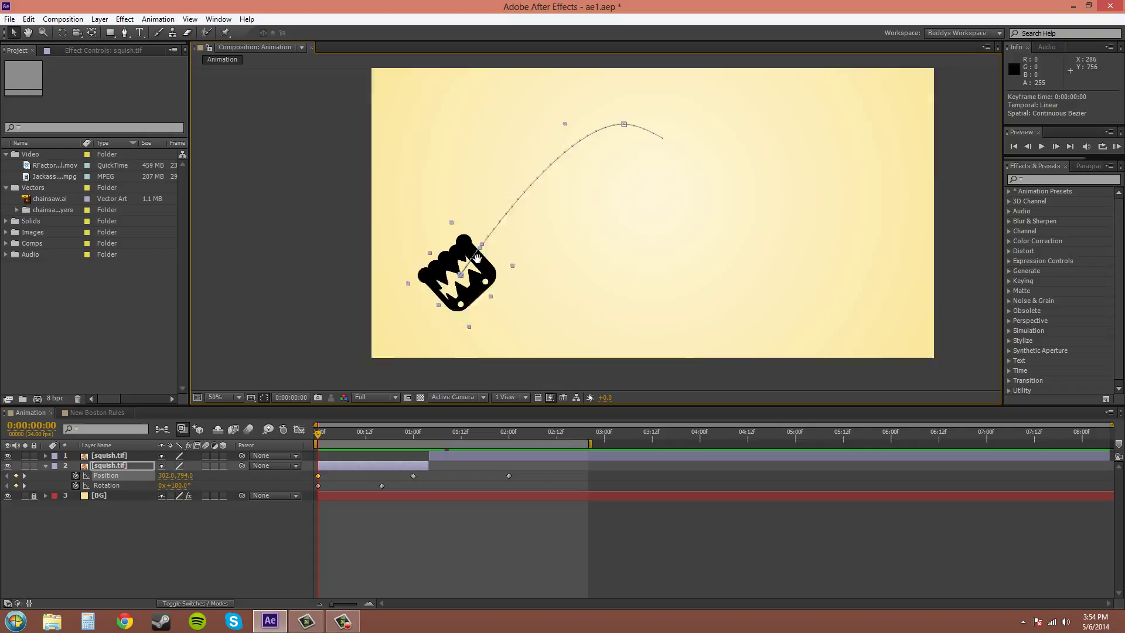
pyautogui.click(75, 485)
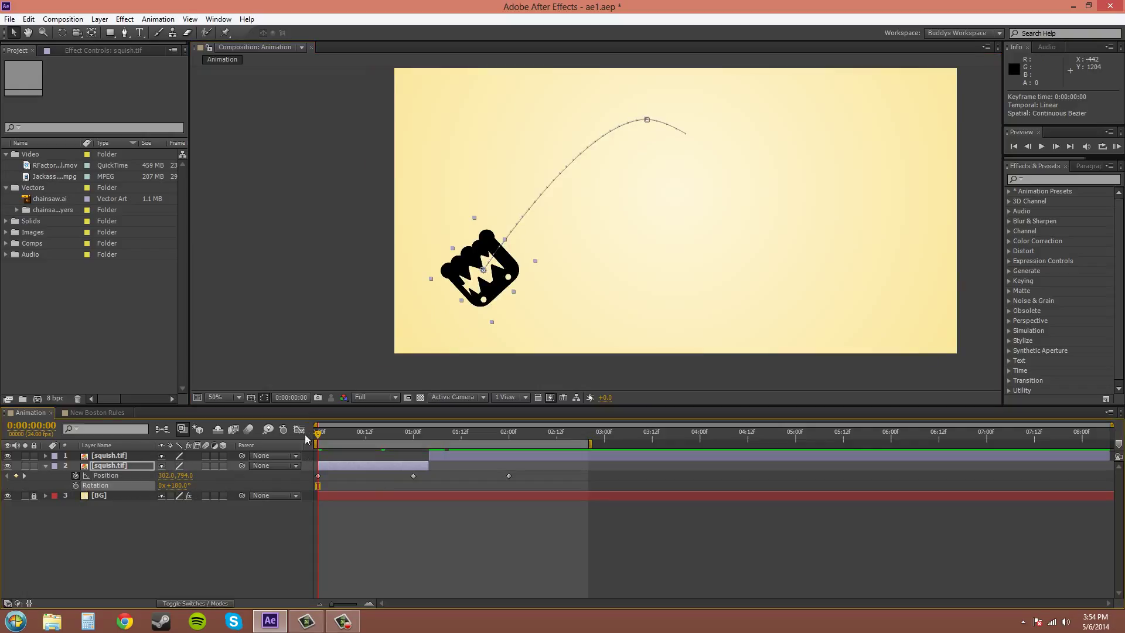
pyautogui.click(171, 485)
pyautogui.write('0x0°')
pyautogui.press('Return')
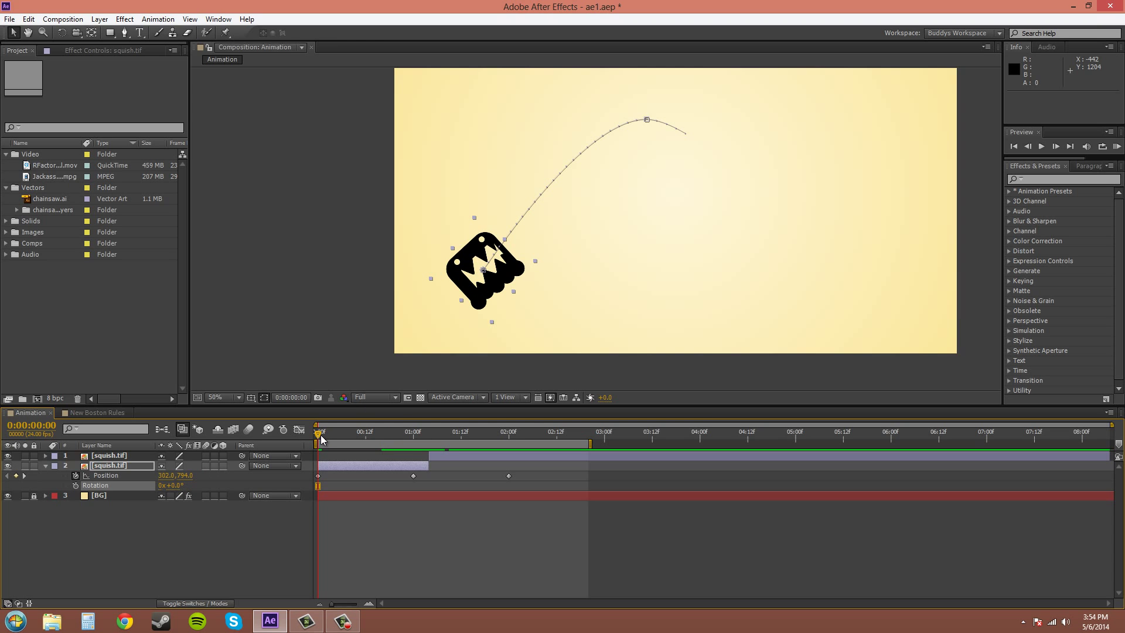
pyautogui.moveTo(321, 440)
pyautogui.mouseDown()
pyautogui.moveTo(413, 431)
pyautogui.moveTo(543, 451)
pyautogui.moveTo(313, 444)
pyautogui.mouseUp()
pyautogui.moveTo(329, 433); pyautogui.dragTo(238, 438)
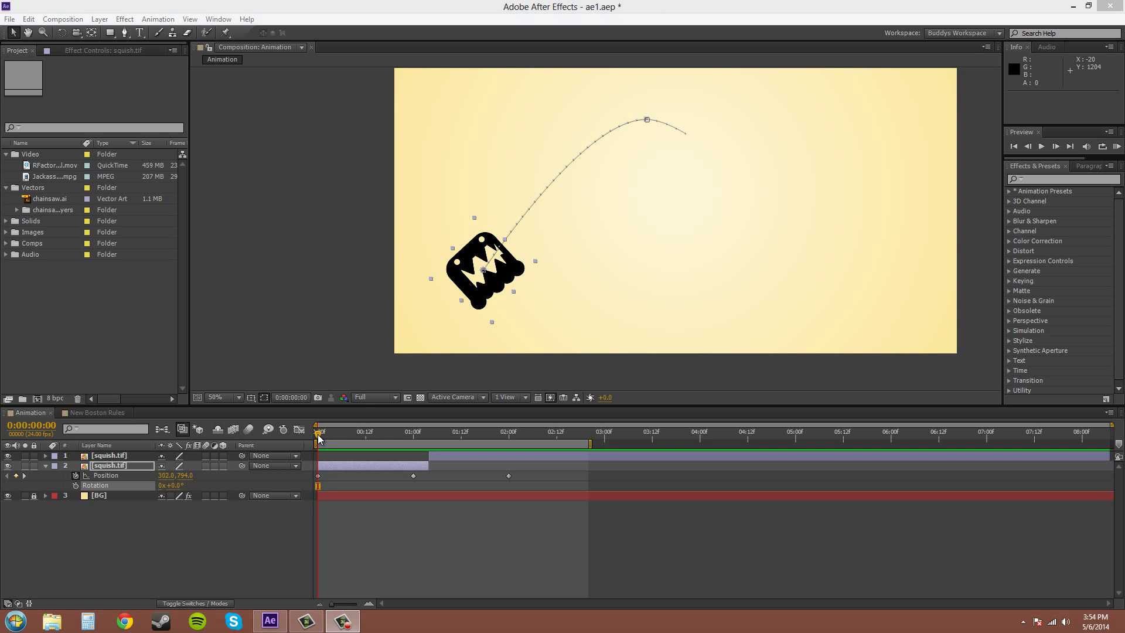
# Step: Apply Layer > Transform > Auto-Orient to the first squish.tif layer covering the arc's start
pyautogui.moveTo(319, 438); pyautogui.dragTo(409, 441)
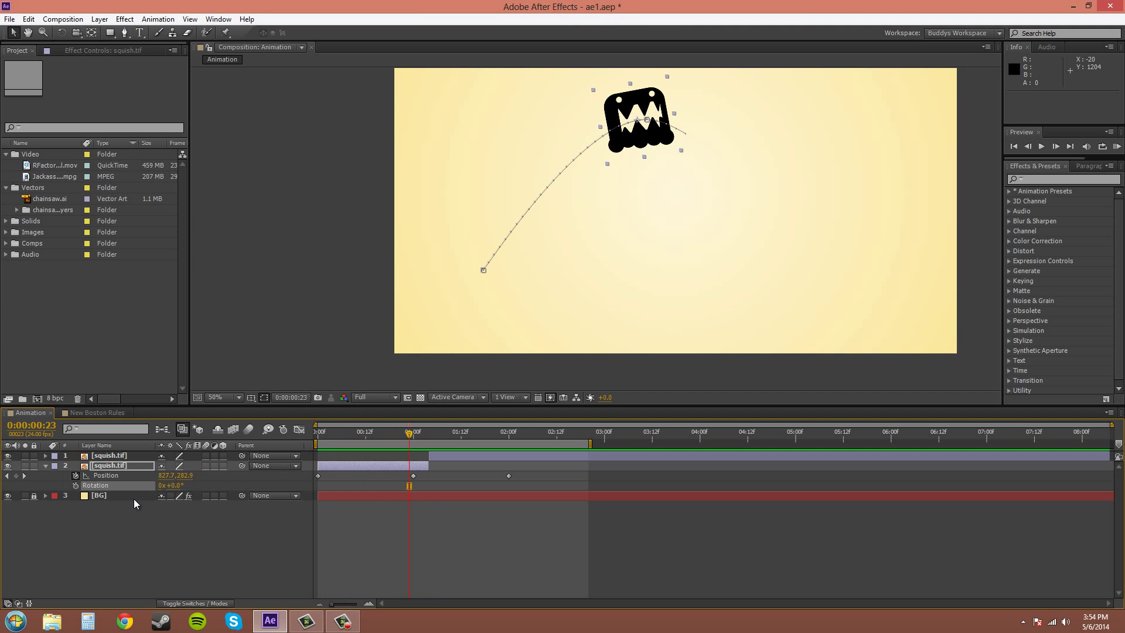
pyautogui.click(99, 19)
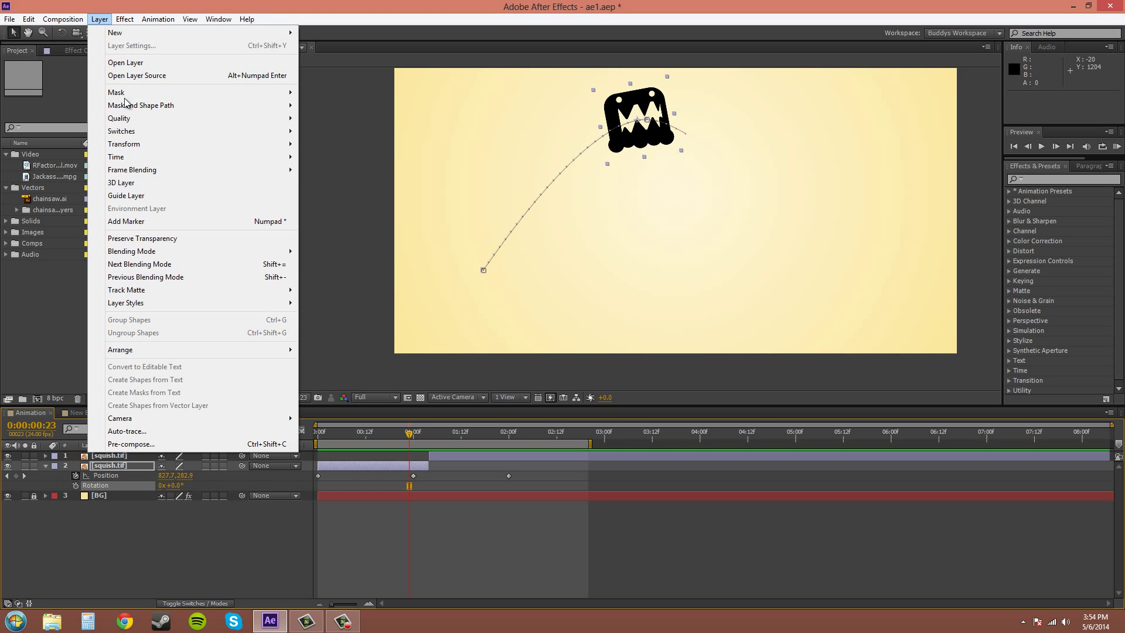
pyautogui.moveTo(132, 147)
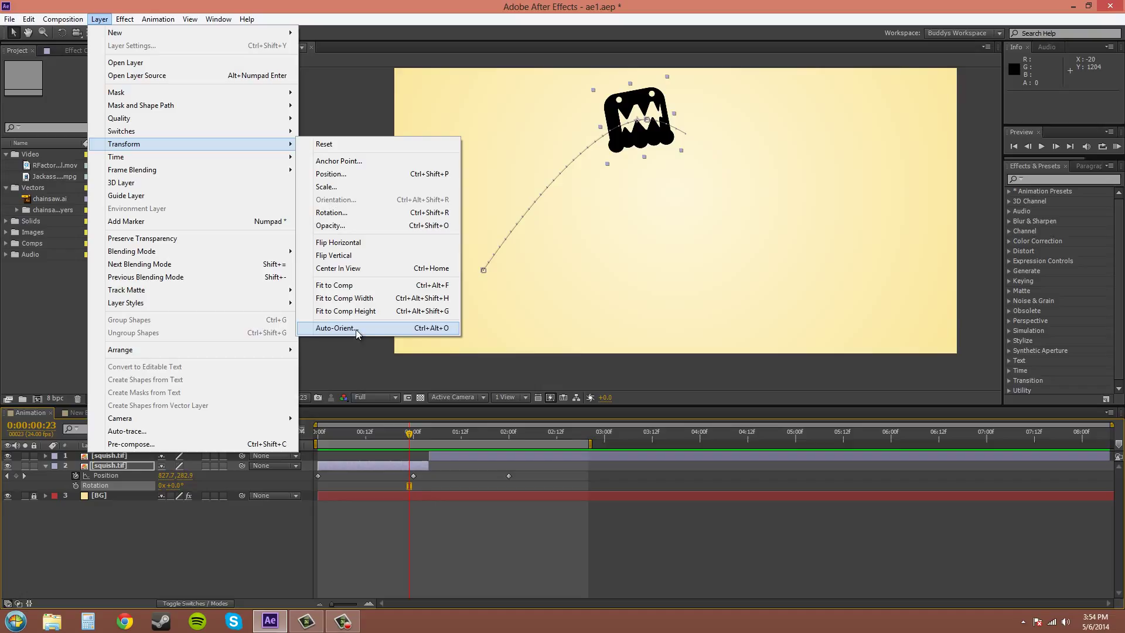
pyautogui.click(673, 539)
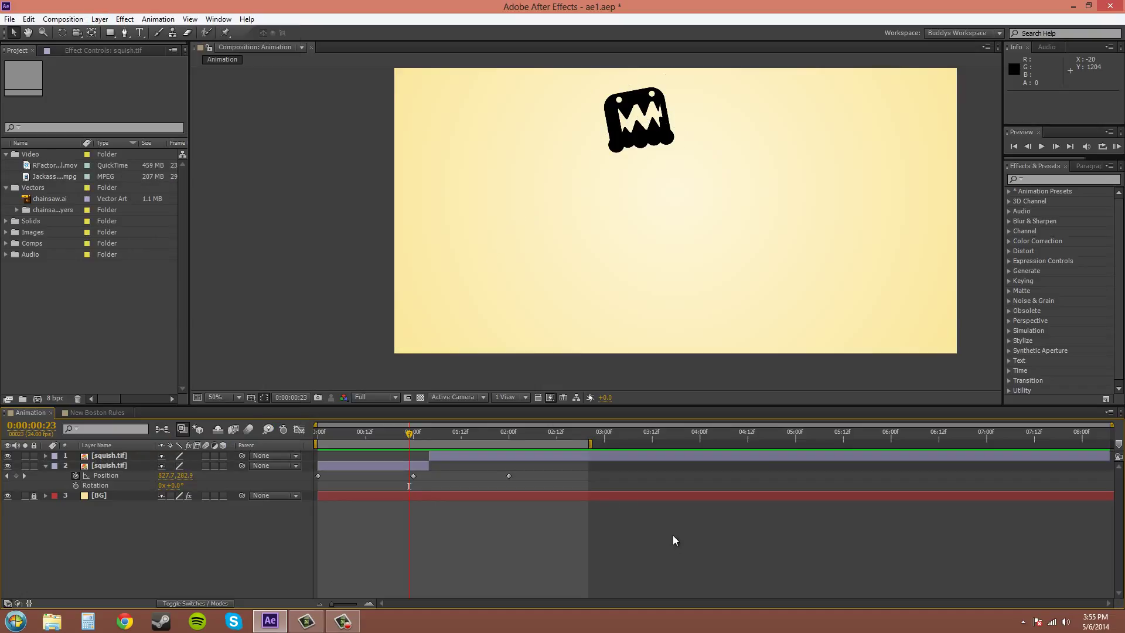